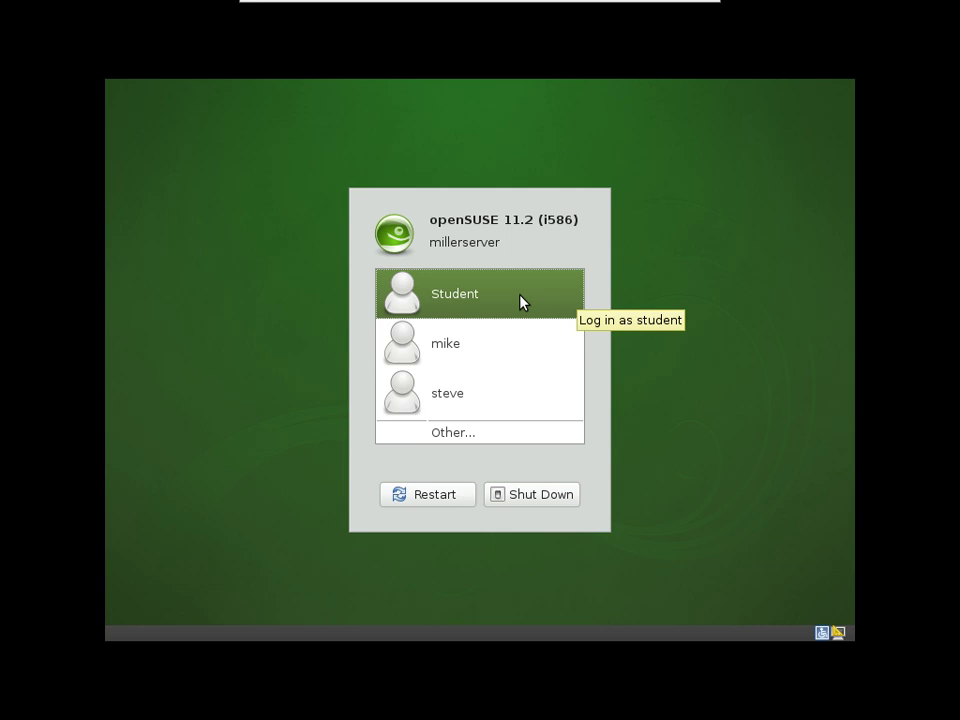
- Select the Student account on the openSUSE login screen to sign in
{"action": "left_click", "coordinate": [489, 302]}
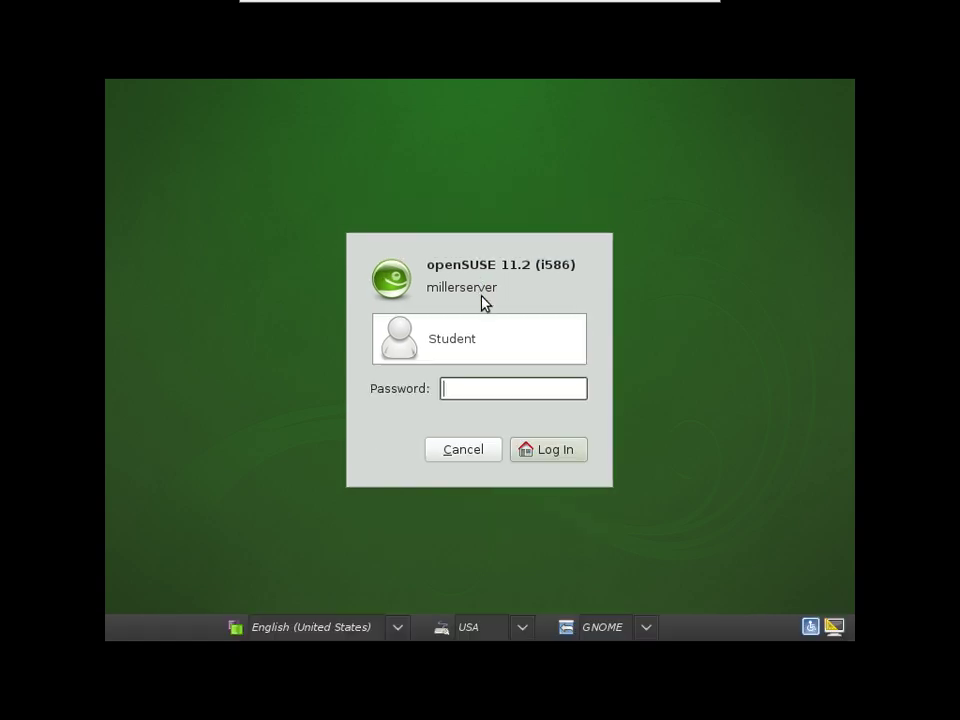
- Finish logging in with the account password and switch to a root shell with su
{"action": "type", "text": "student"}
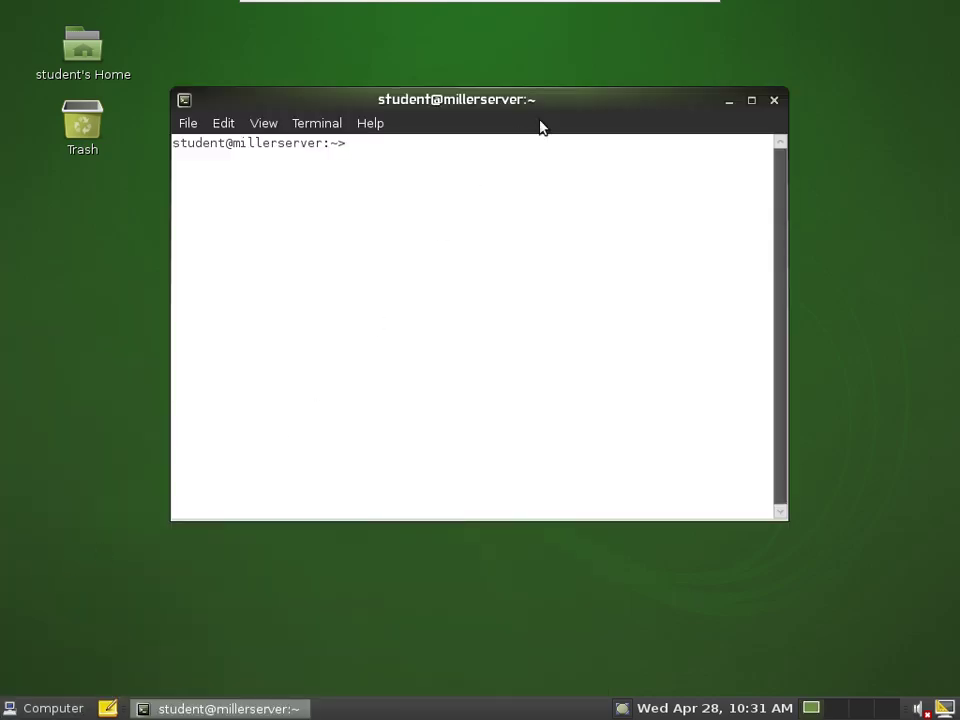
{"action": "left_click_drag", "start_coordinate": [579, 96], "coordinate": [594, 123]}
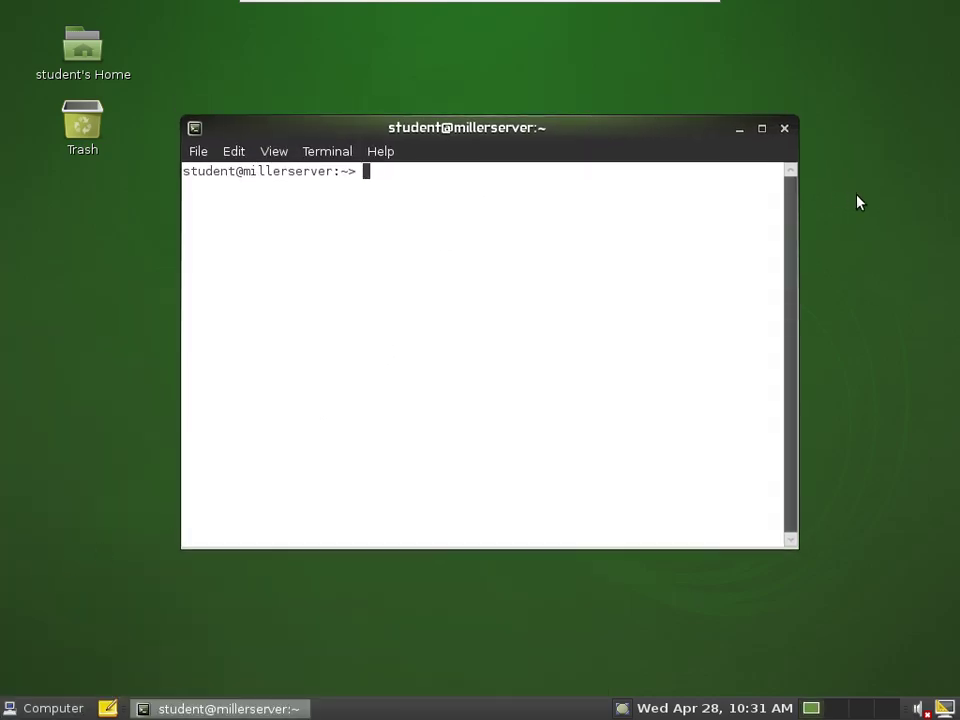
{"action": "type", "text": "su"}
{"action": "key", "text": "Return"}
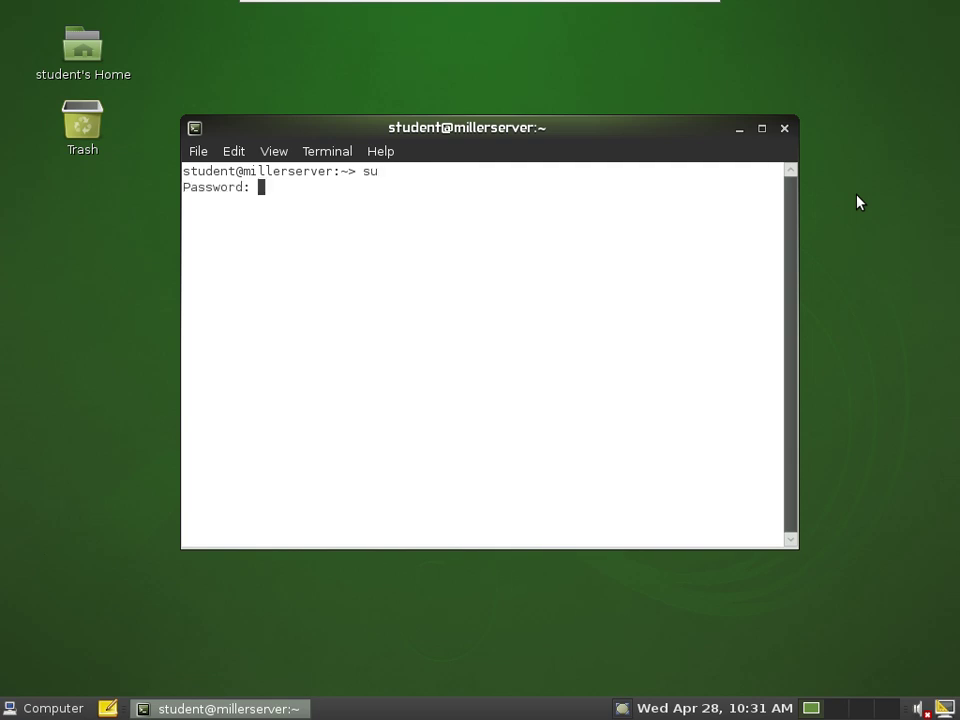
{"action": "key", "text": "Return"}
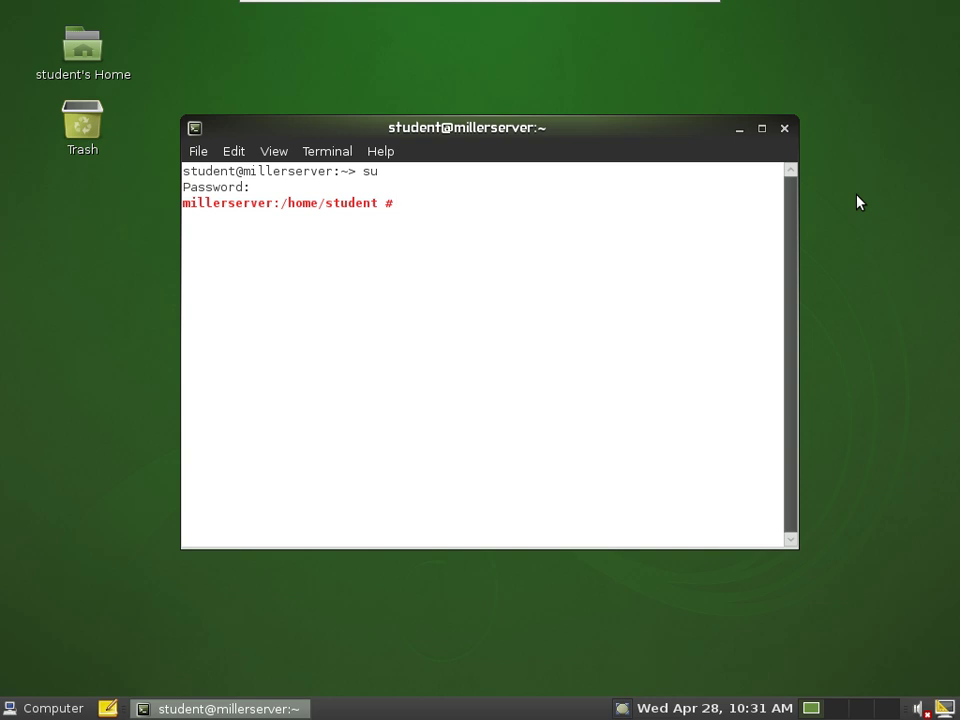
- Create the Deli group with groupadd Deli
{"action": "type", "text": "groupadd Deli"}
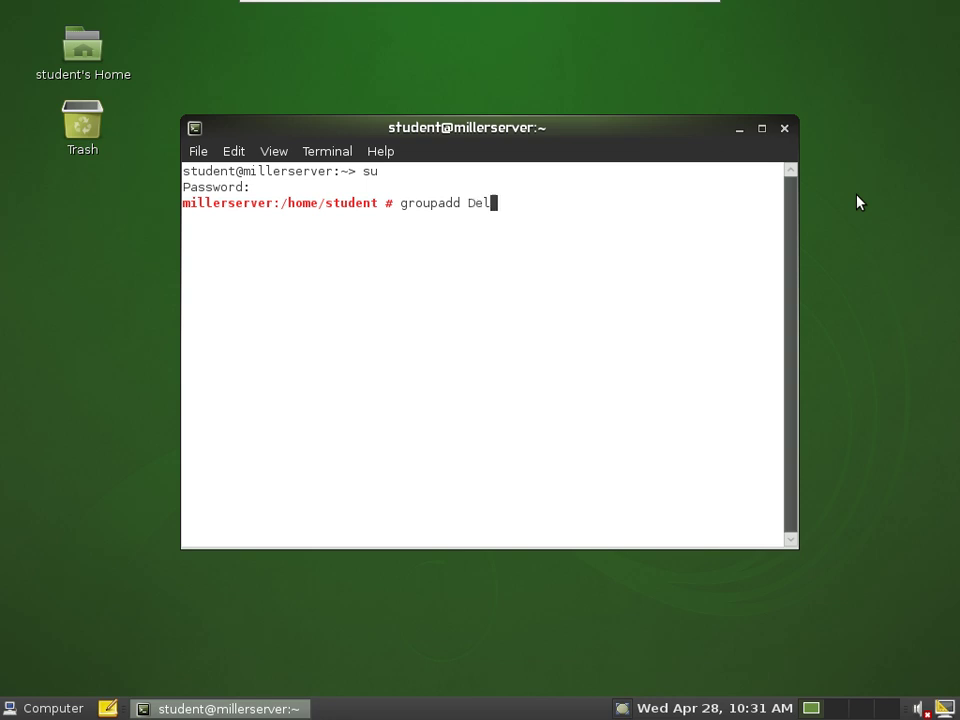
{"action": "key", "text": "Return"}
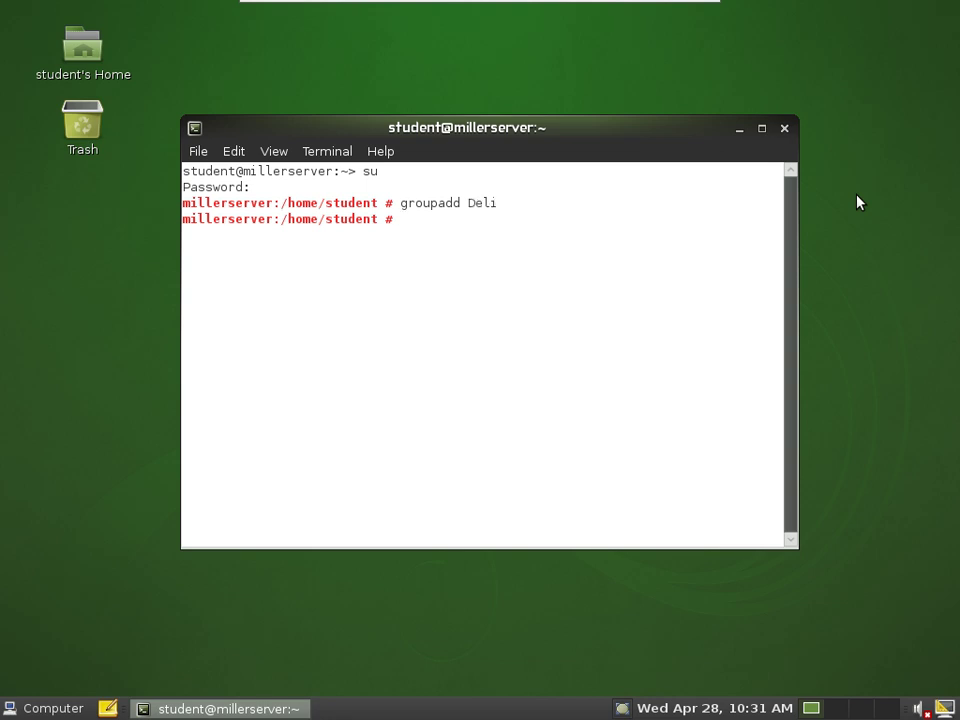
- Add the two new users with useradd -g Deli -m, each getting a home directory
{"action": "type", "text": "useradd -g Deli "}
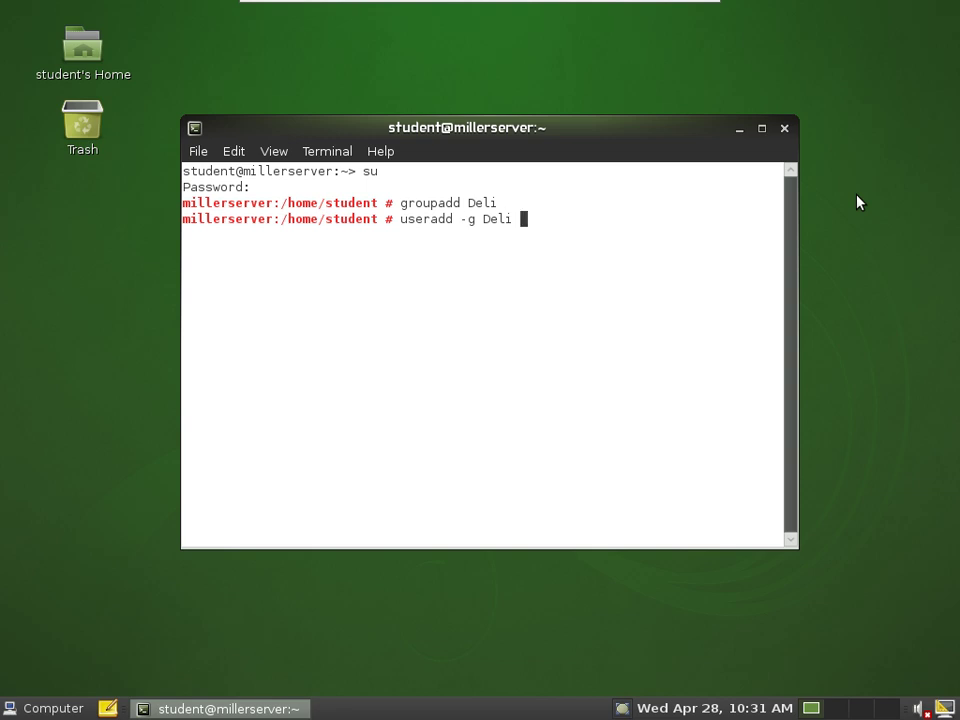
{"action": "type", "text": "-m hannah"}
{"action": "key", "text": "Return"}
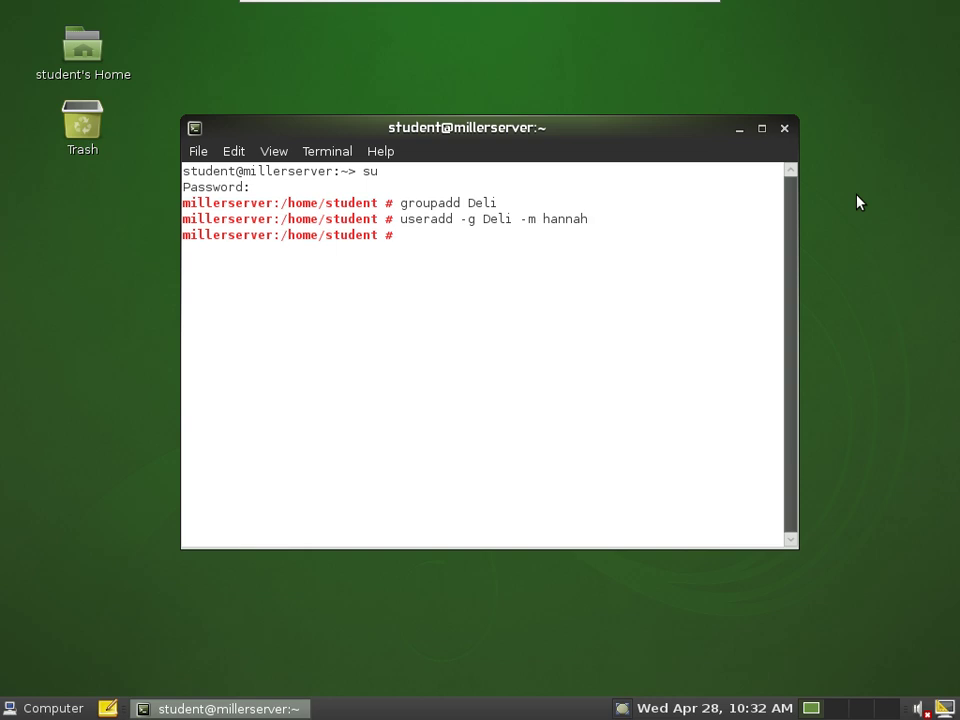
{"action": "type", "text": "useradd"}
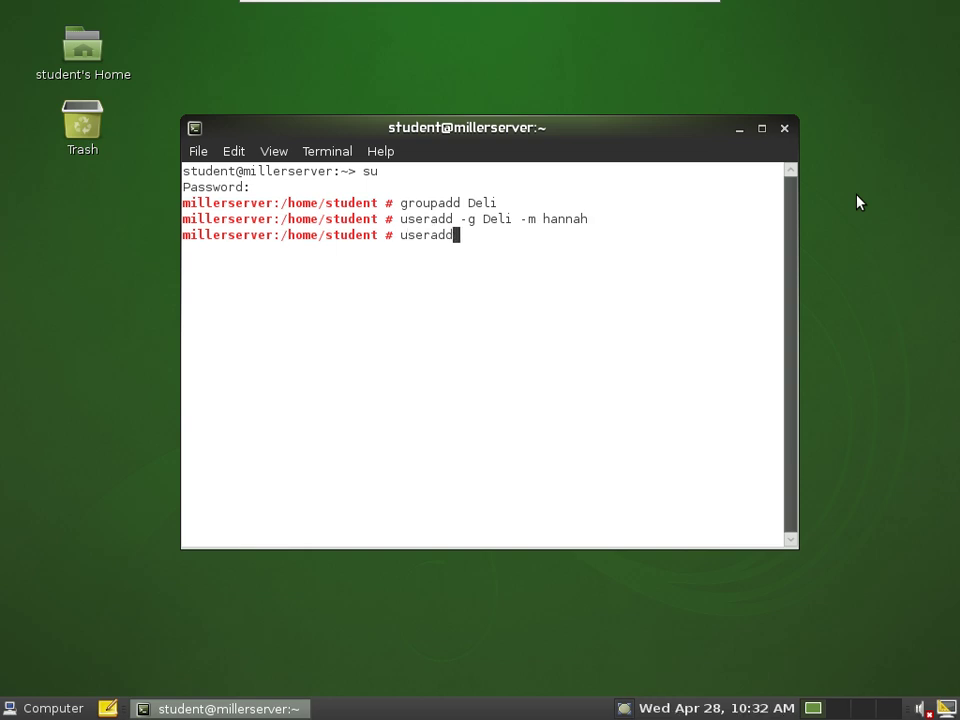
{"action": "type", "text": " -g Deli -m-m"}
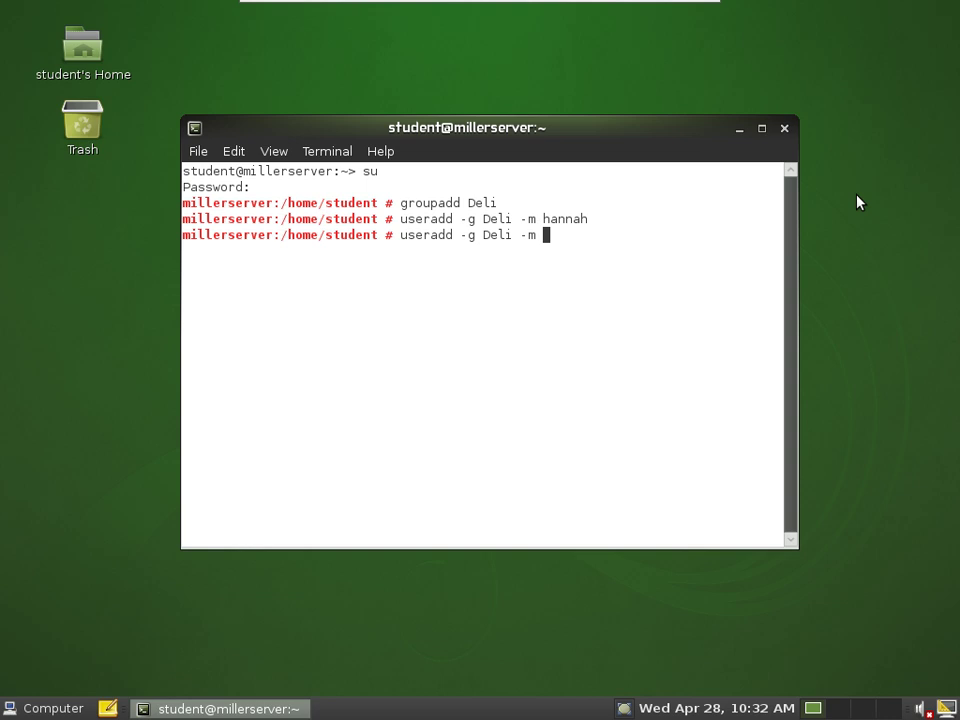
{"action": "type", "text": " tammy"}
{"action": "key", "text": "Return"}
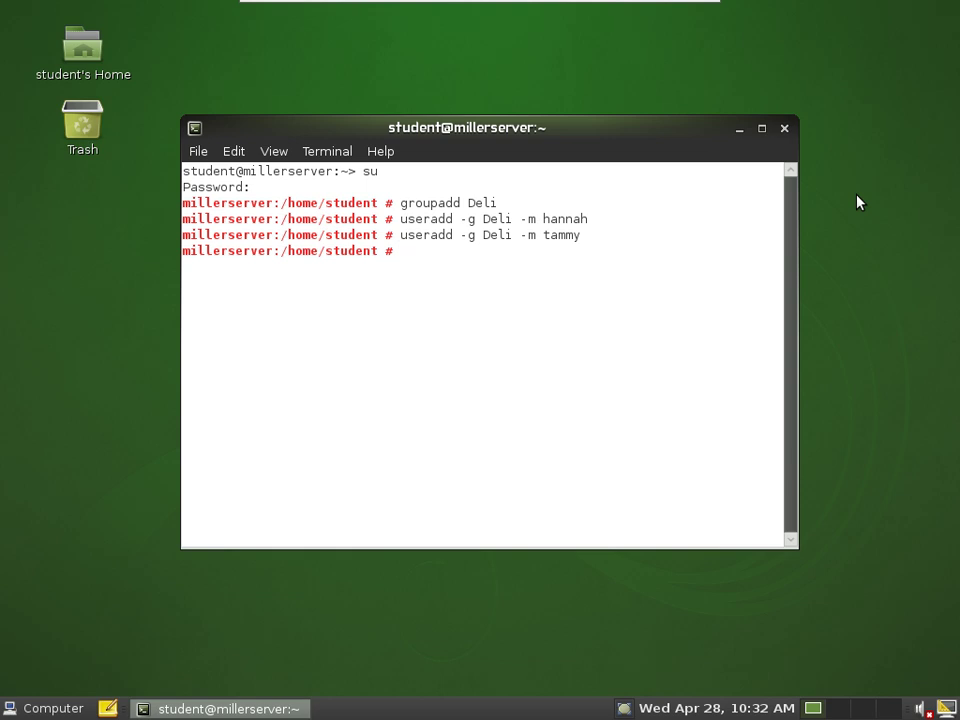
- Create /srv/deli, assign it to group Deli, and set its permissions to 775
{"action": "type", "text": "mkdir /srv/deli"}
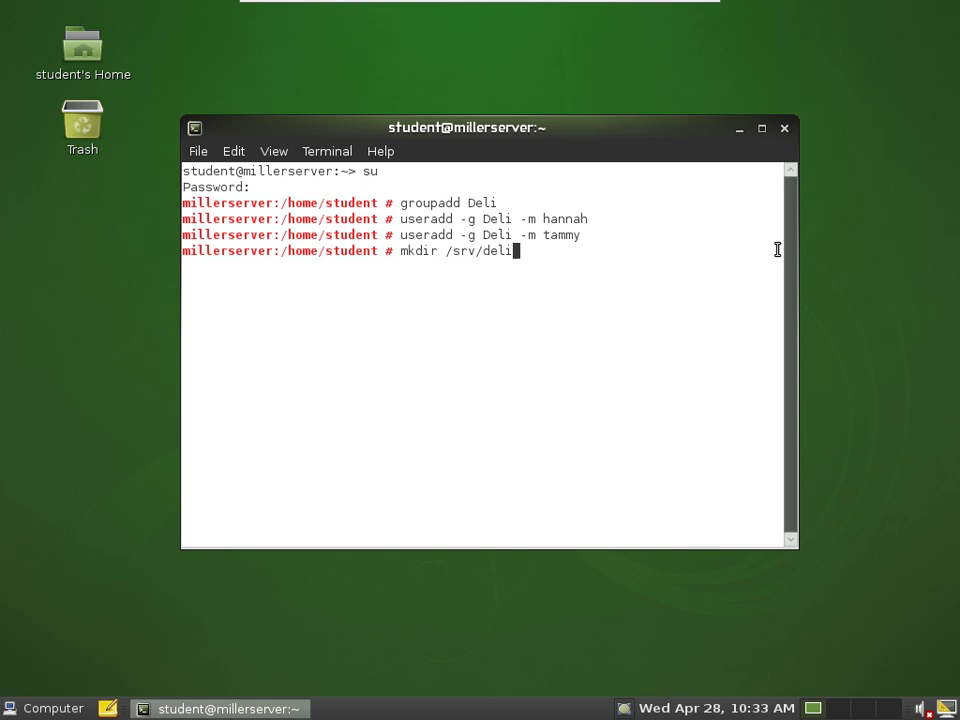
{"action": "key", "text": "Return"}
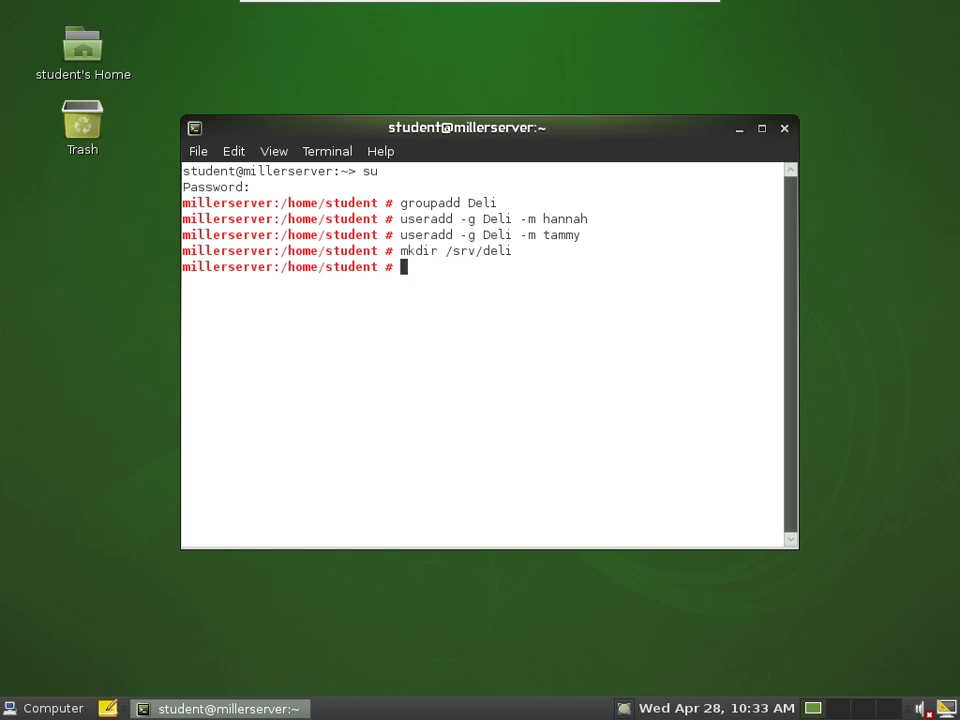
{"action": "type", "text": "chgrp Deli /sr"}
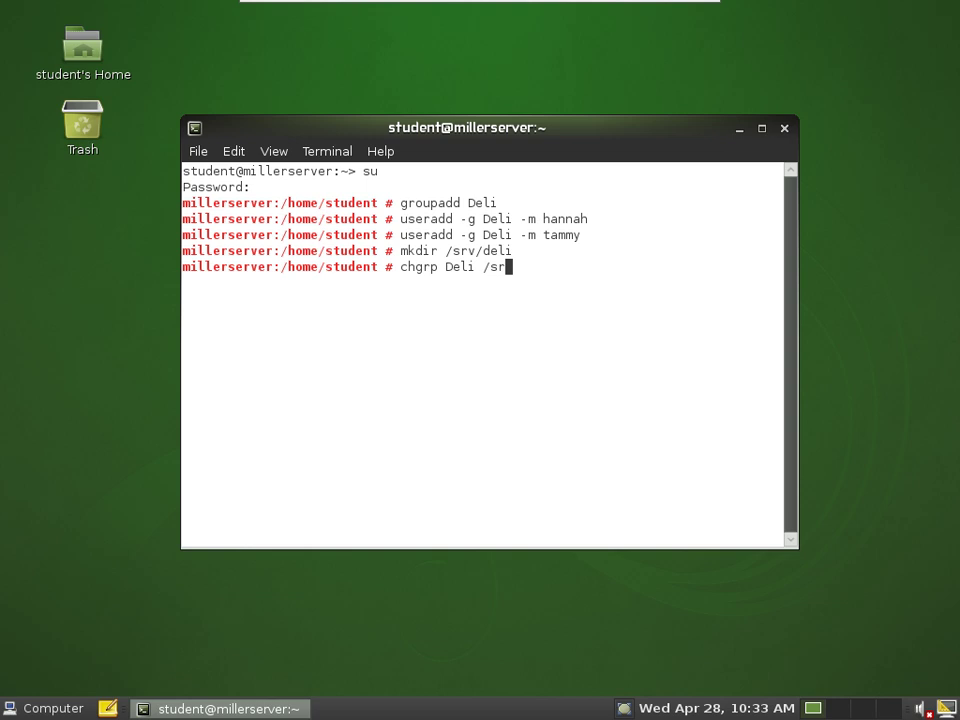
{"action": "type", "text": "v/deli"}
{"action": "key", "text": "Return"}
{"action": "type", "text": "chmo"}
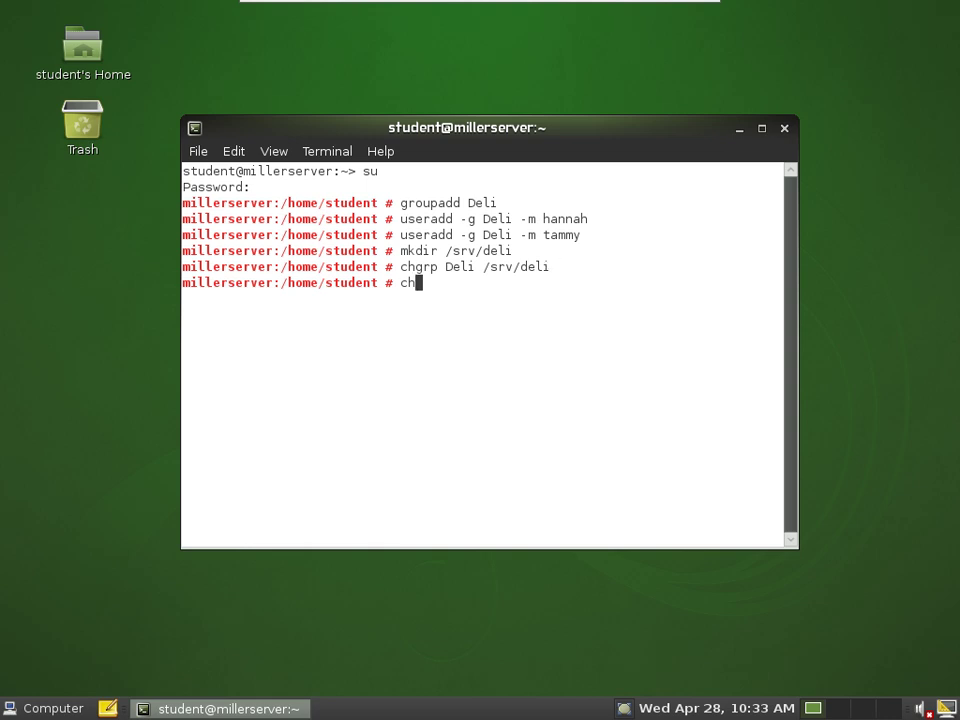
{"action": "type", "text": "d 775 /srv/deli"}
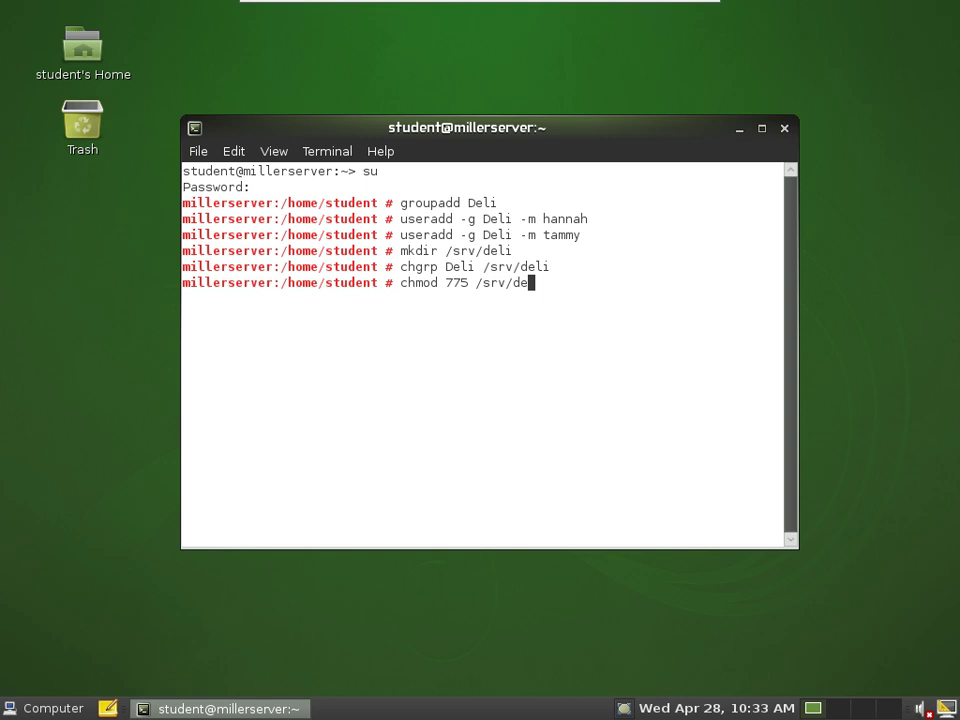
{"action": "key", "text": "Return"}
- List /srv to confirm deli belongs to group Deli with rwxrwxr-x permissions
{"action": "type", "text": "ls -l /srv/deli"}
{"action": "key", "text": "Return"}
{"action": "type", "text": "ls -l /srv"}
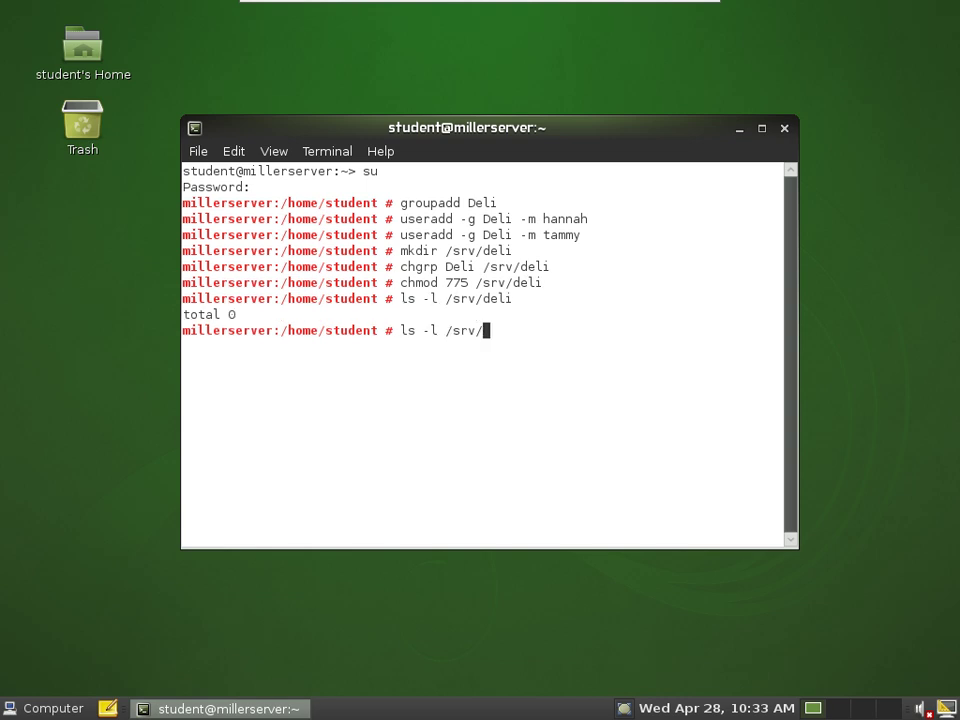
{"action": "key", "text": "Return"}
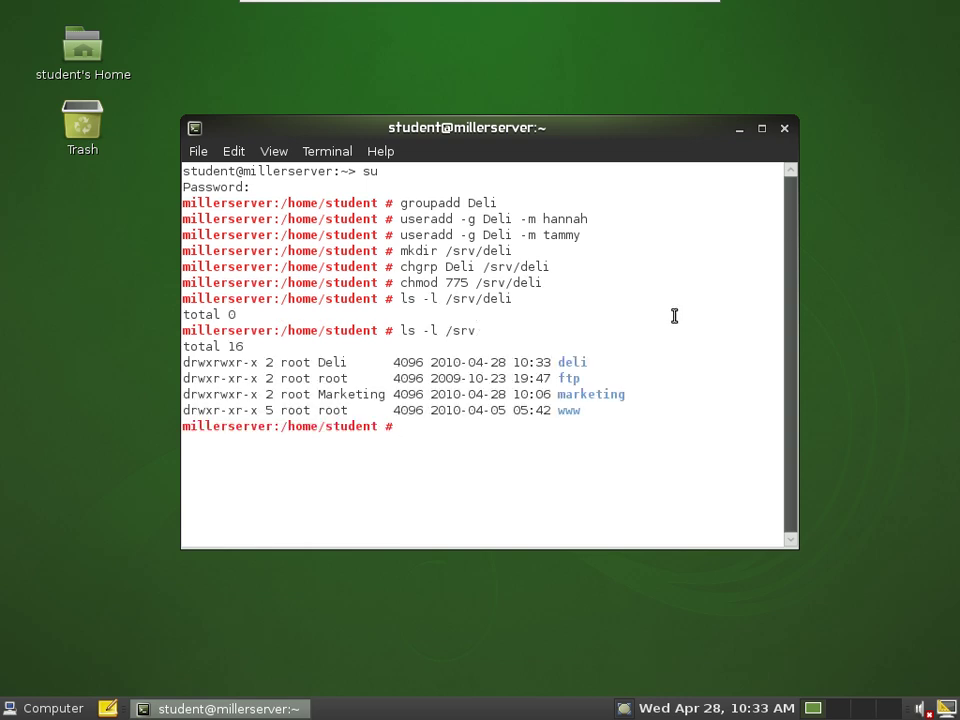
{"action": "double_click", "coordinate": [320, 363]}
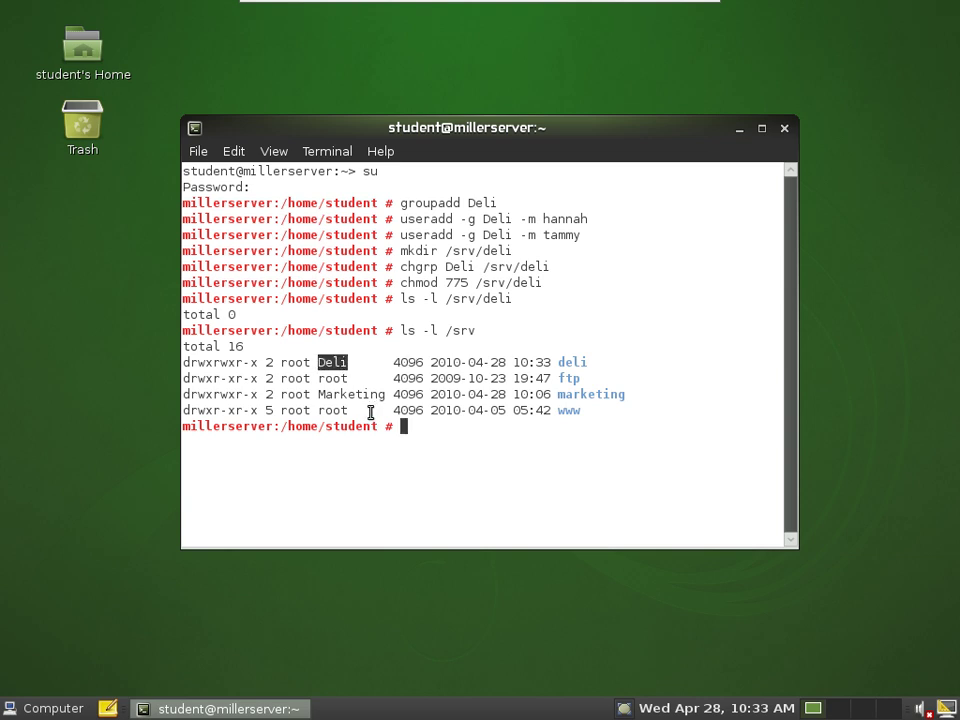
{"action": "left_click_drag", "start_coordinate": [213, 364], "coordinate": [236, 364]}
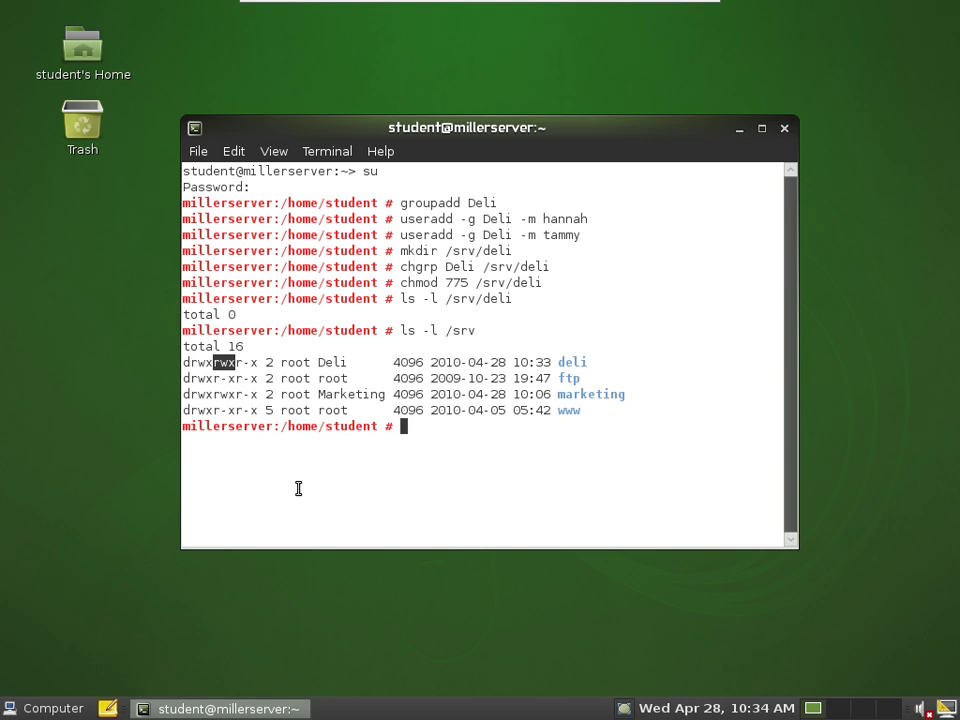
- Close the terminal and open YaST's Network Services HTTP Server module as root
{"action": "key", "text": "alt+F4"}
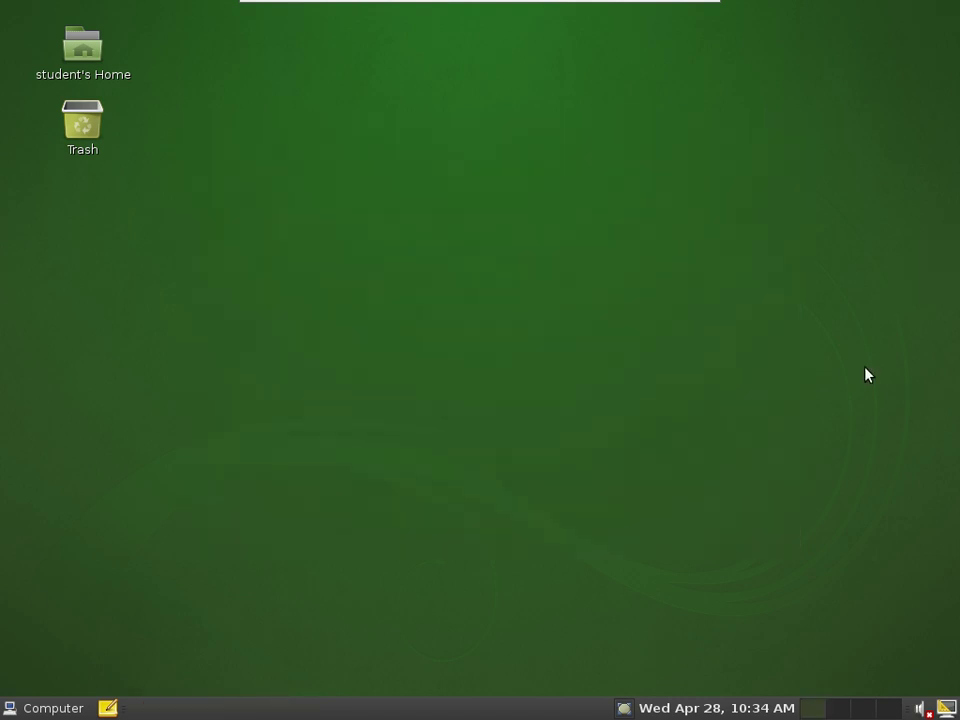
{"action": "left_click", "coordinate": [43, 710]}
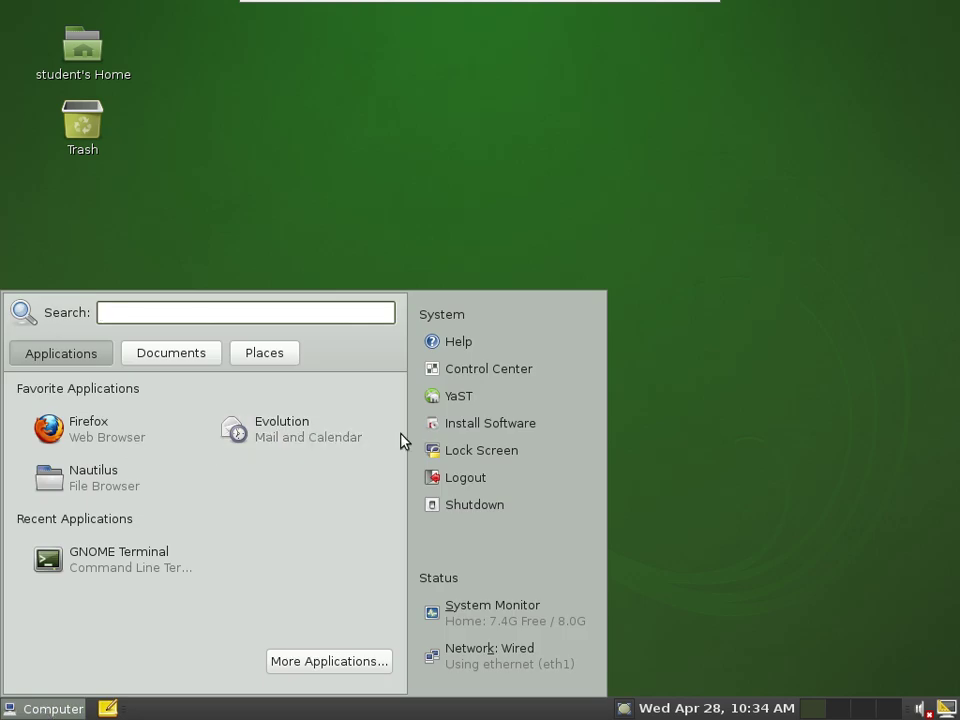
{"action": "left_click", "coordinate": [443, 404]}
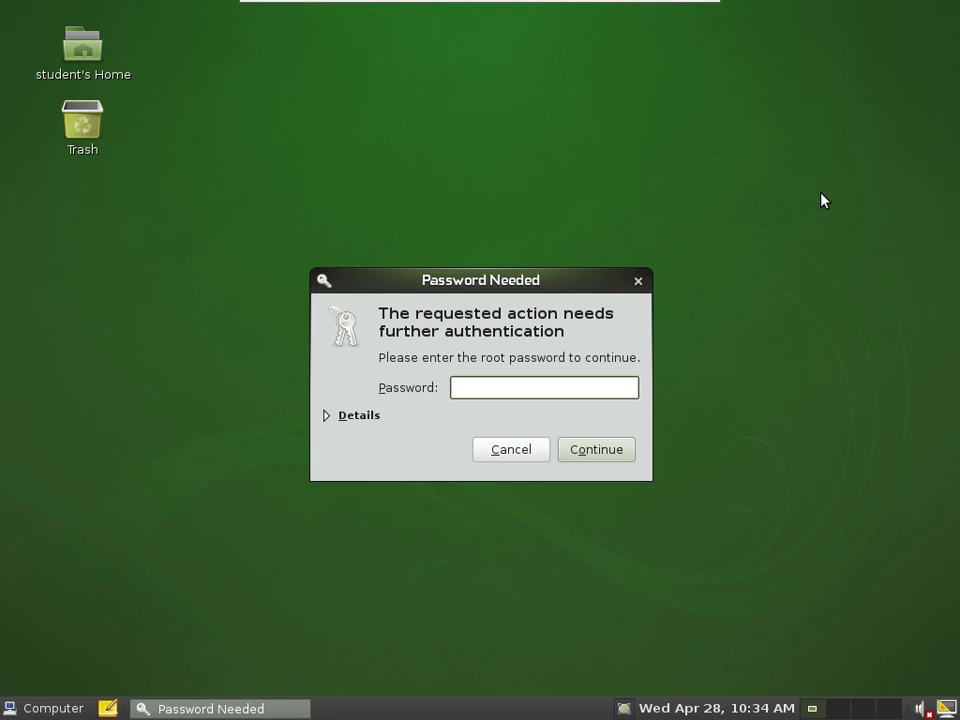
{"action": "type", "text": "student"}
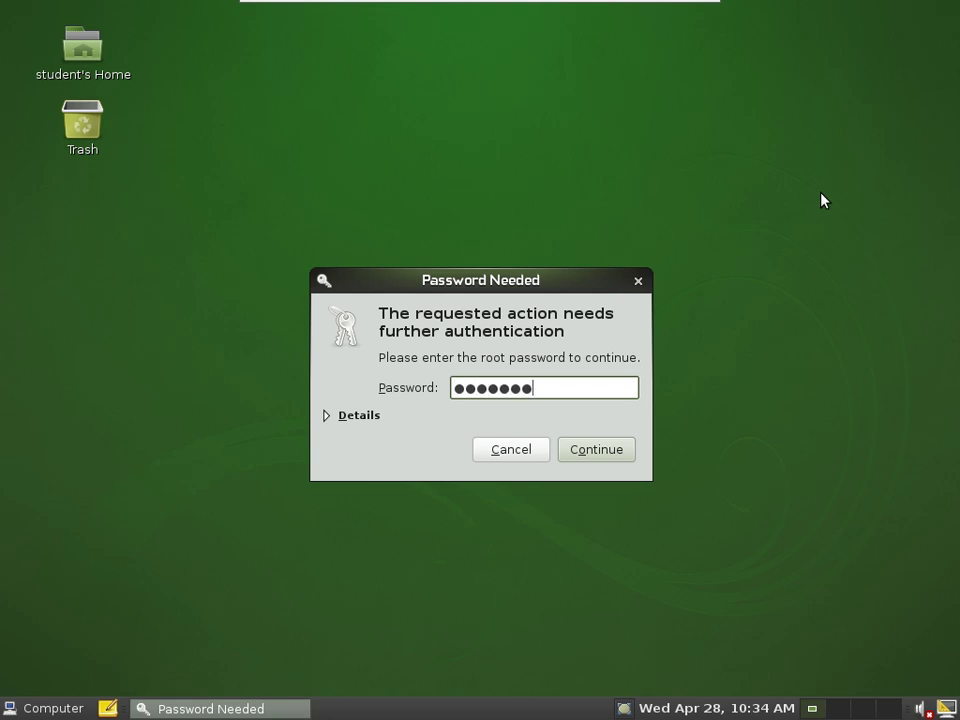
{"action": "type", "text": "123"}
{"action": "key", "text": "Return"}
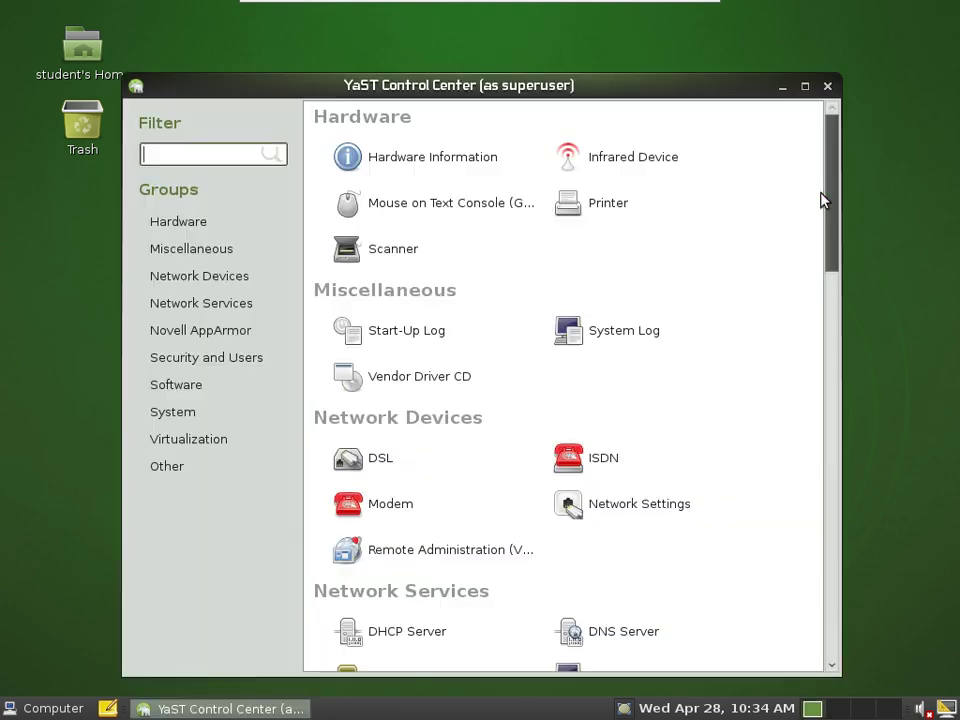
{"action": "left_click", "coordinate": [185, 305]}
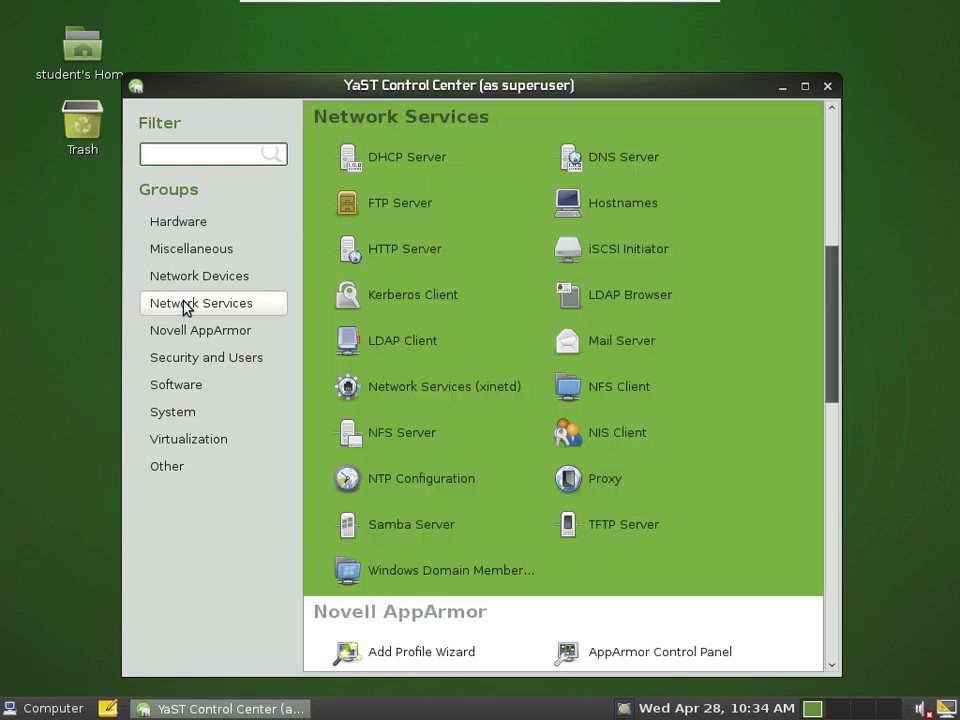
{"action": "left_click", "coordinate": [375, 248]}
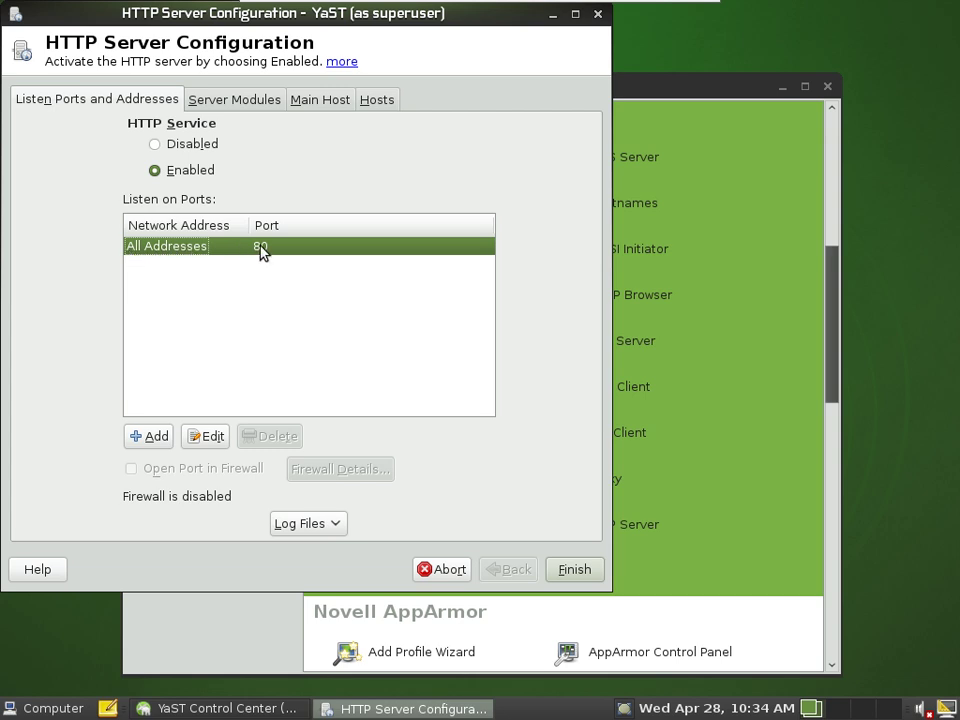
- Change the main host's Document Root from /srv/marketing to /srv/deli
{"action": "left_click", "coordinate": [323, 107]}
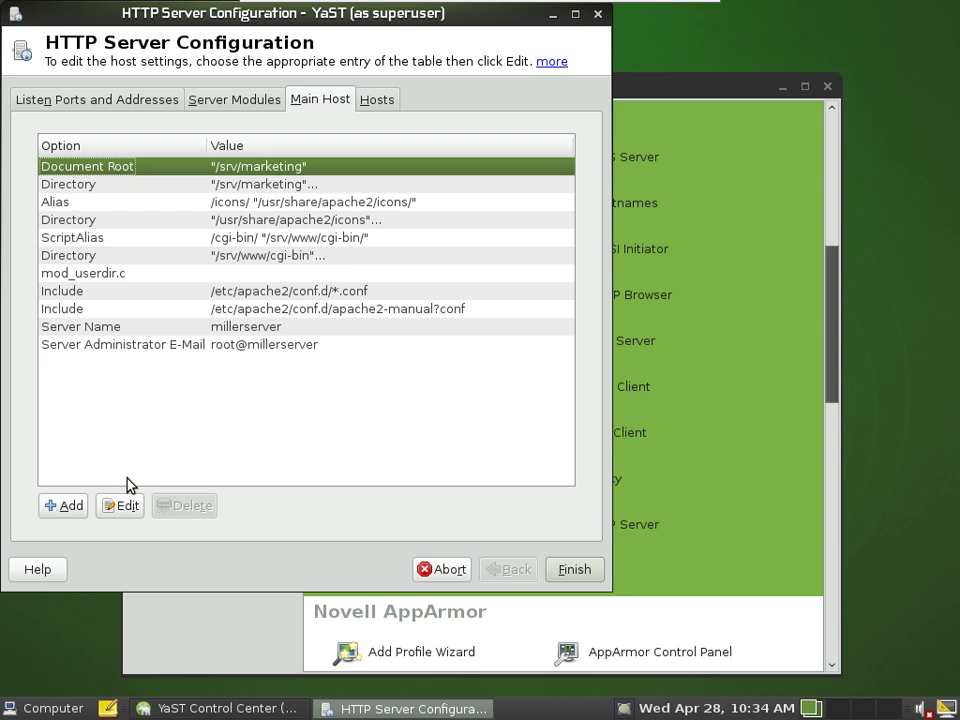
{"action": "left_click", "coordinate": [120, 507]}
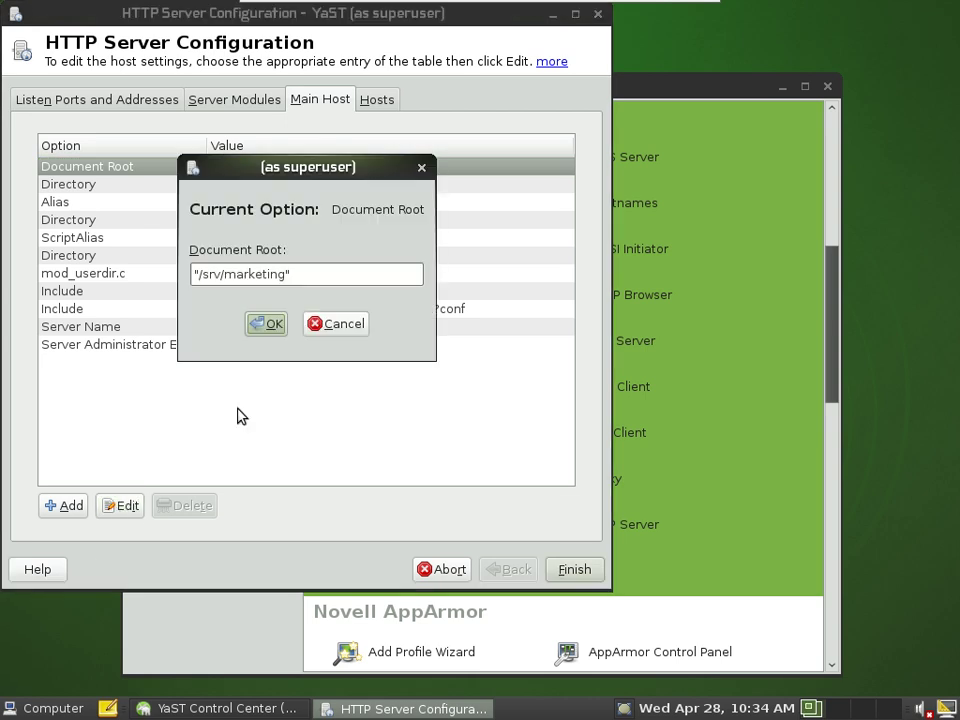
{"action": "left_click", "coordinate": [286, 274]}
{"action": "key", "text": "BackSpace"}
{"action": "key", "text": "BackSpace"}
{"action": "key", "text": "BackSpace"}
{"action": "key", "text": "BackSpace"}
{"action": "key", "text": "BackSpace"}
{"action": "key", "text": "BackSpace"}
{"action": "key", "text": "BackSpace"}
{"action": "key", "text": "BackSpace"}
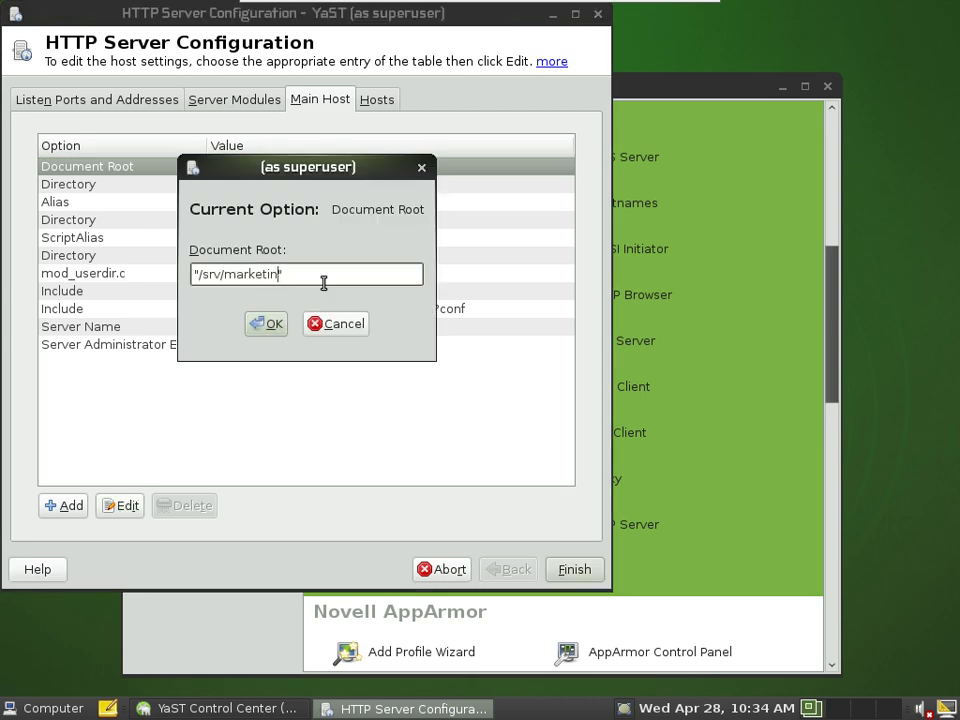
{"action": "key", "text": "BackSpace"}
{"action": "type", "text": "del"}
{"action": "left_click", "coordinate": [268, 323]}
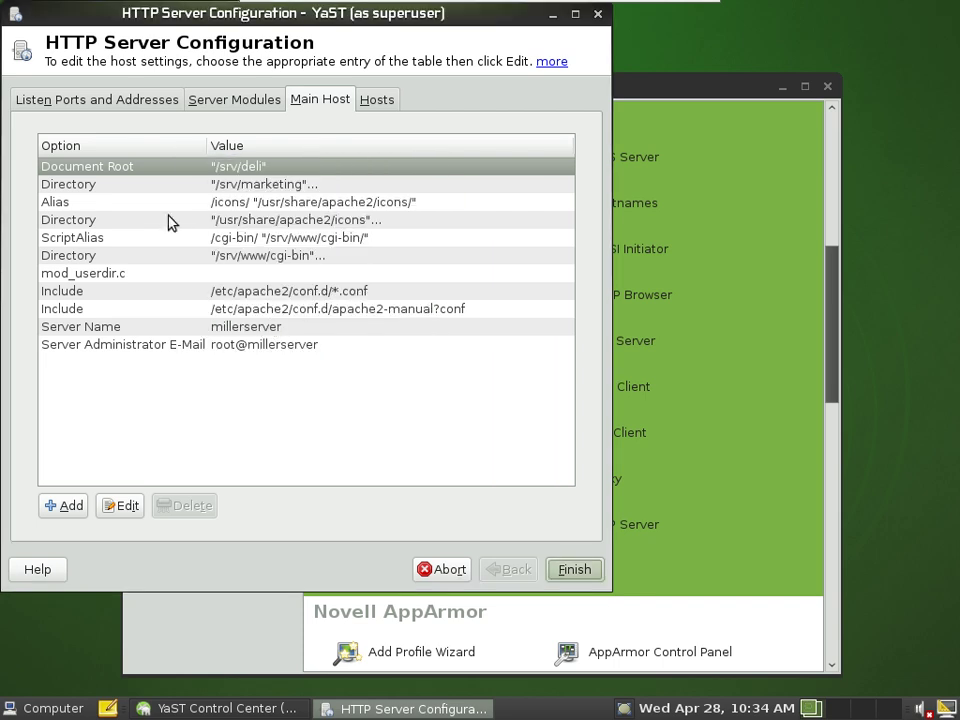
{"action": "left_click", "coordinate": [82, 187]}
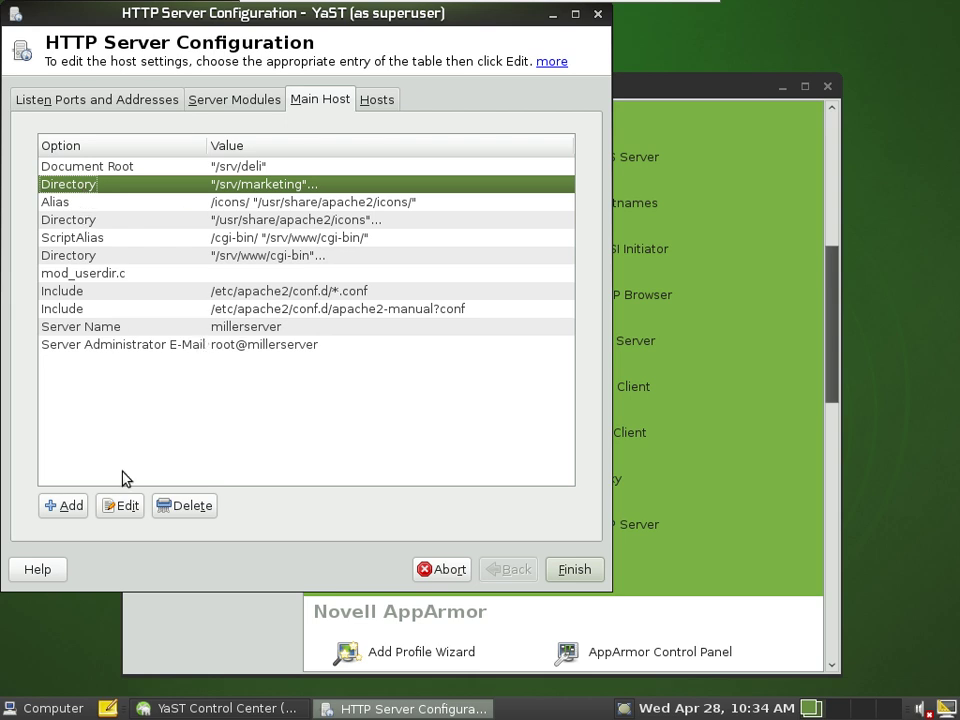
- Point the main host's Directory section to /srv/deli and save the Apache configuration
{"action": "left_click", "coordinate": [123, 511]}
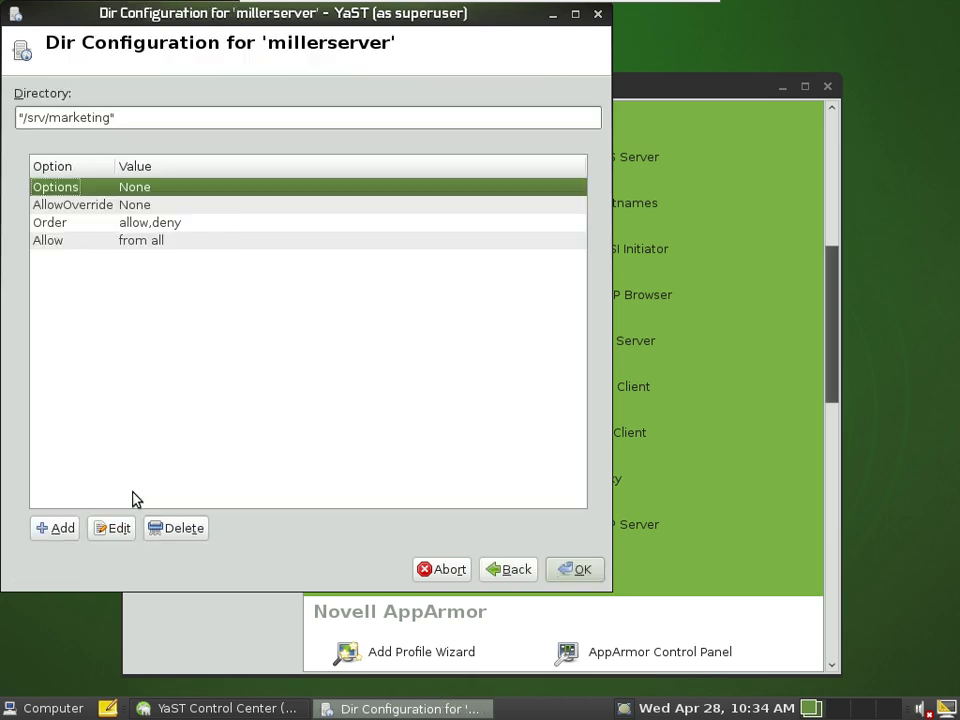
{"action": "left_click", "coordinate": [111, 115]}
{"action": "key", "text": "BackSpace"}
{"action": "key", "text": "BackSpace"}
{"action": "key", "text": "BackSpace"}
{"action": "key", "text": "BackSpace"}
{"action": "key", "text": "BackSpace"}
{"action": "key", "text": "BackSpace"}
{"action": "key", "text": "BackSpace"}
{"action": "key", "text": "BackSpace"}
{"action": "key", "text": "BackSpace"}
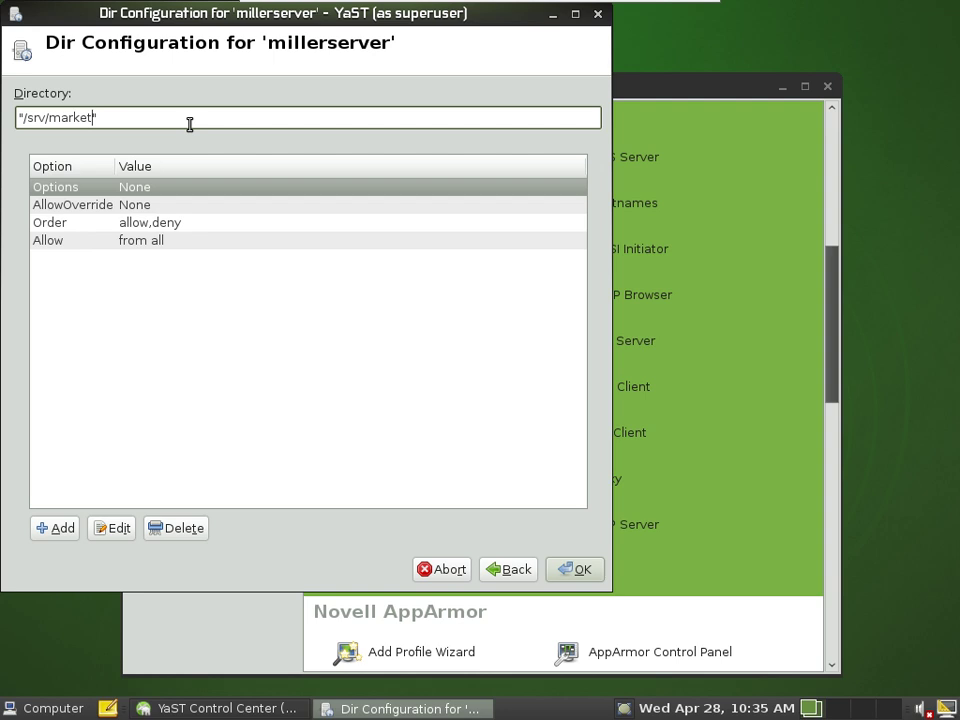
{"action": "type", "text": "deli"}
{"action": "left_click", "coordinate": [578, 569]}
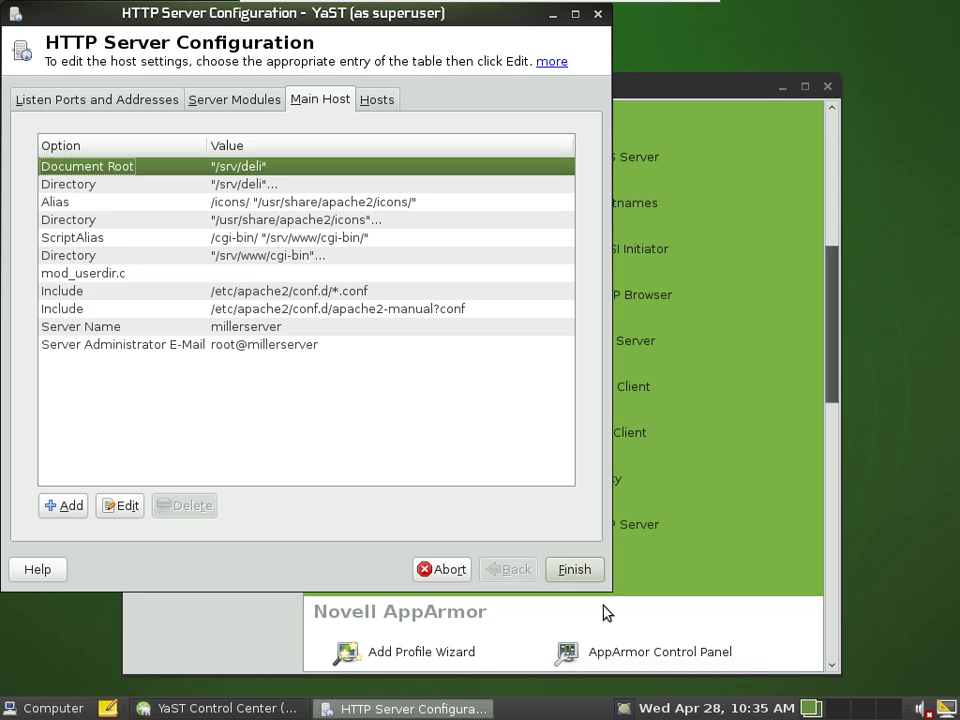
{"action": "left_click", "coordinate": [578, 572]}
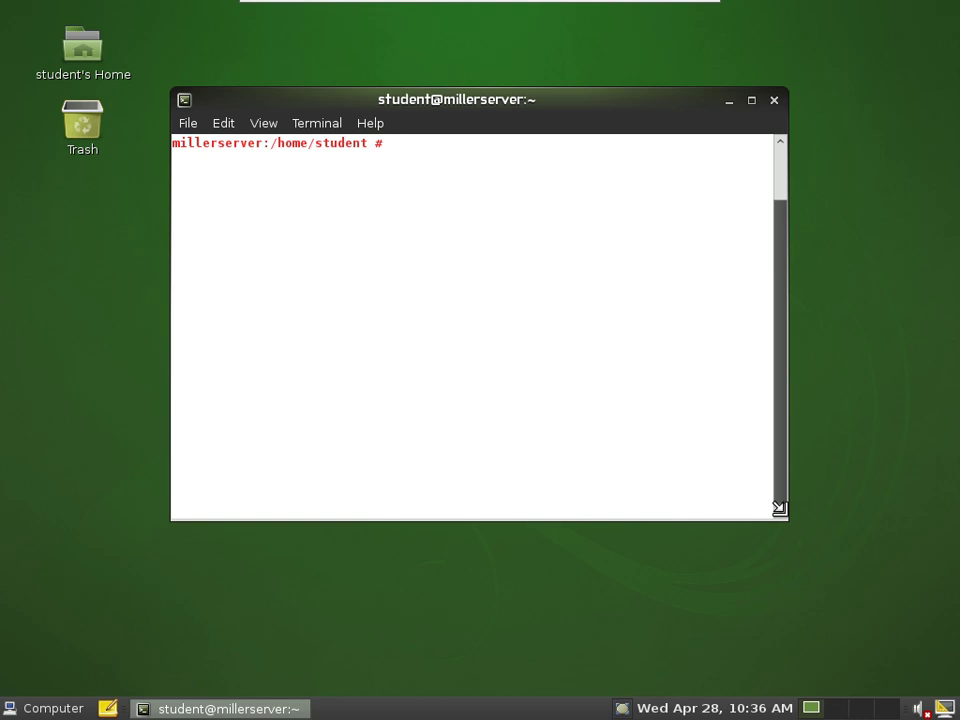
- Set passwords for both Deli users with passwd, entering each new password twice
{"action": "type", "text": "passwd hannah"}
{"action": "key", "text": "Return"}
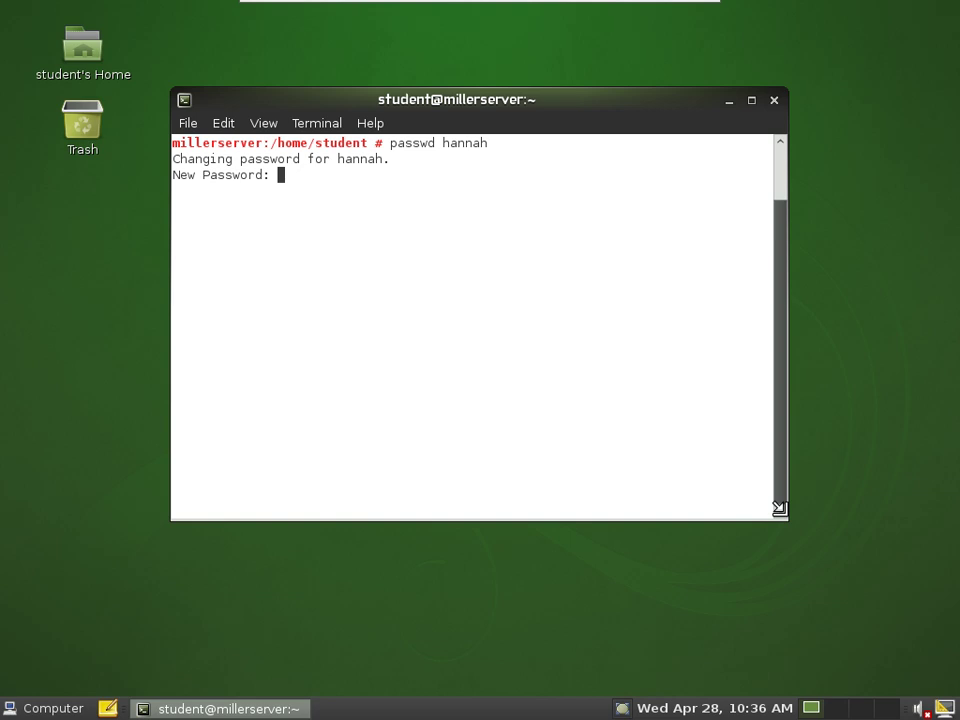
{"action": "key", "text": "Return"}
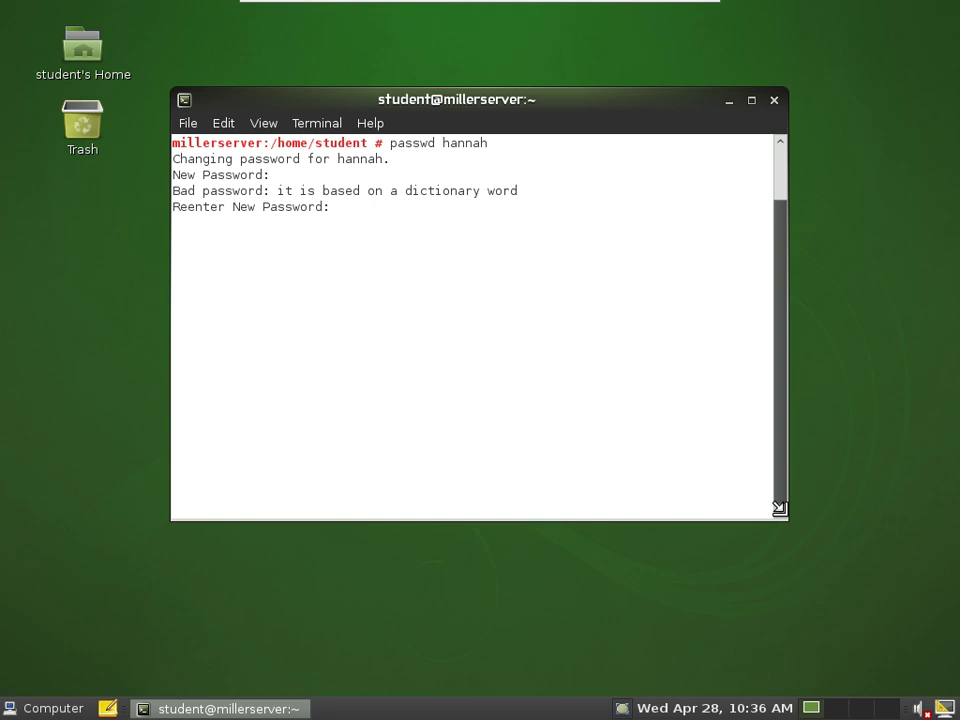
{"action": "key", "text": "Return"}
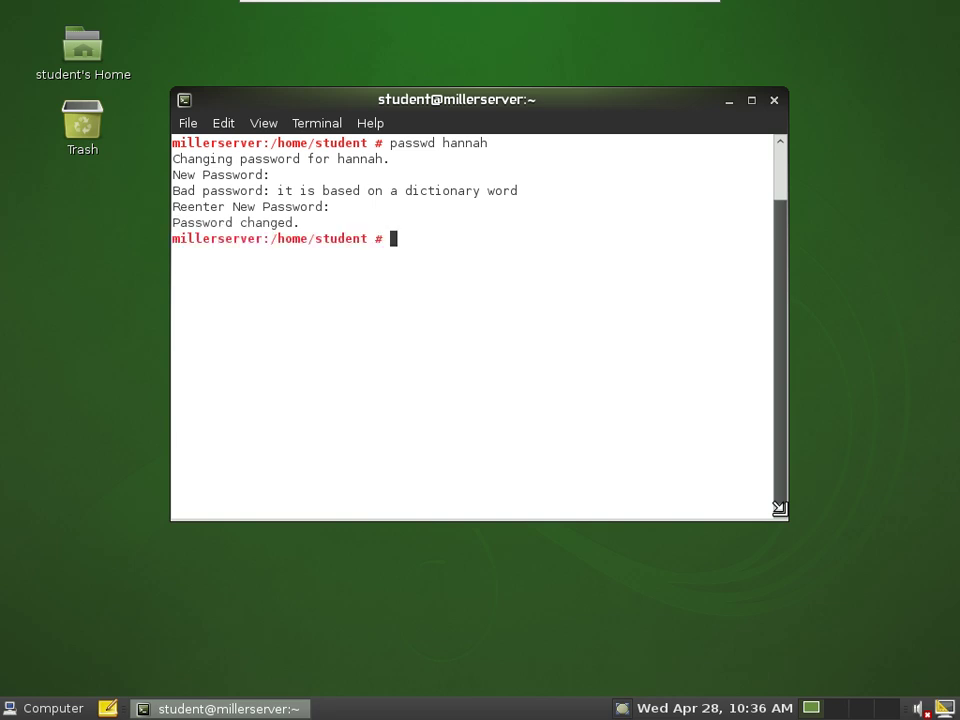
{"action": "type", "text": "passwd tammy"}
{"action": "key", "text": "Return"}
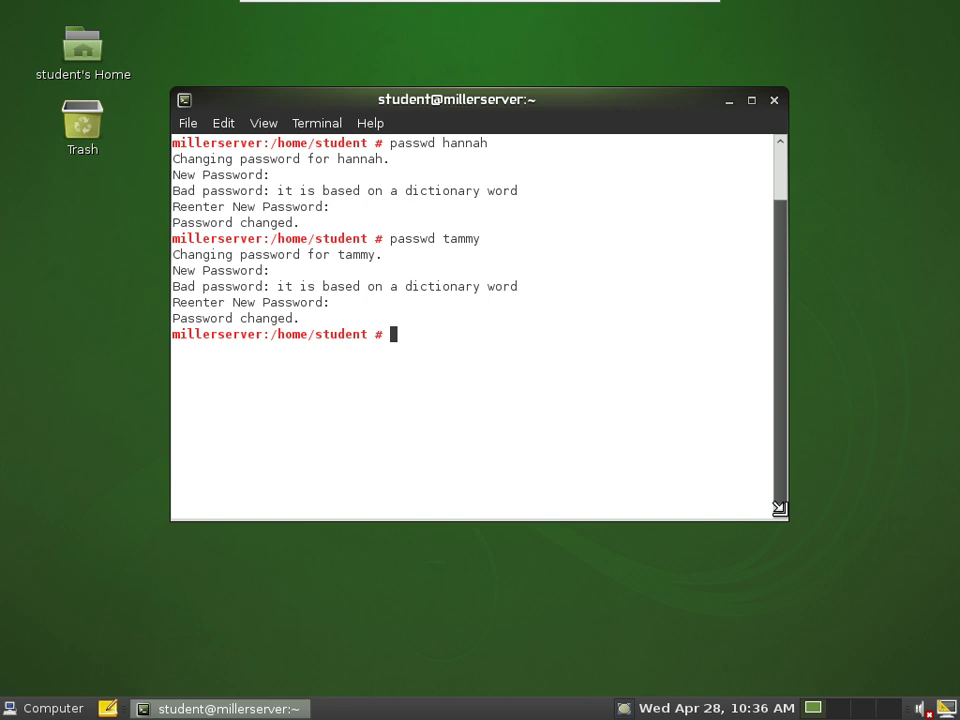
- Exit the root shell and browse in the file manager to /srv/deli
{"action": "type", "text": "exit"}
{"action": "key", "text": "Return"}
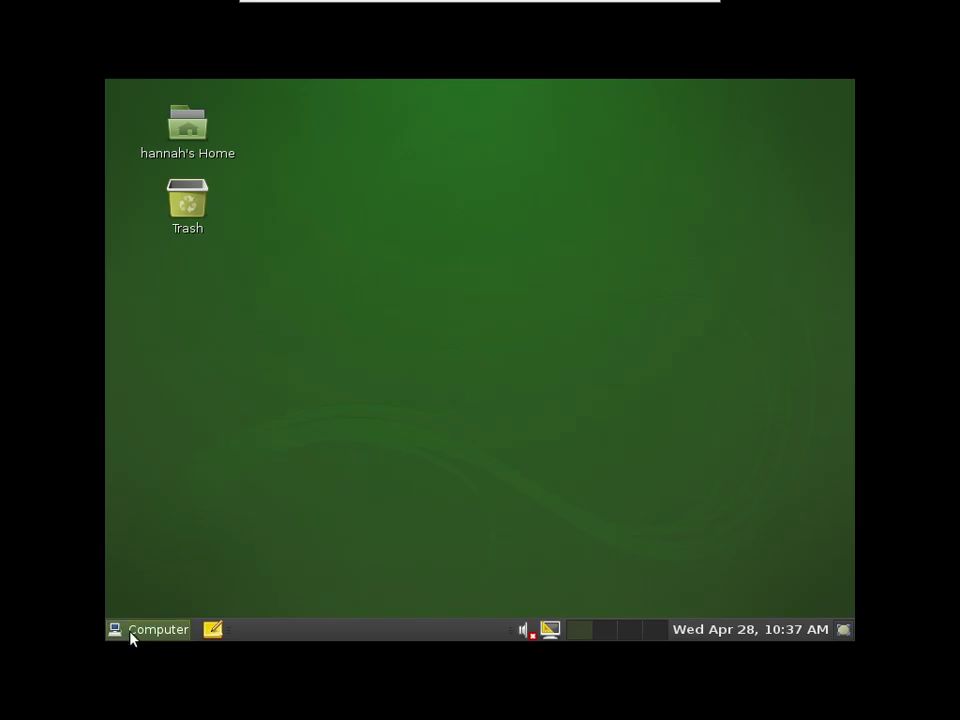
{"action": "double_click", "coordinate": [190, 130]}
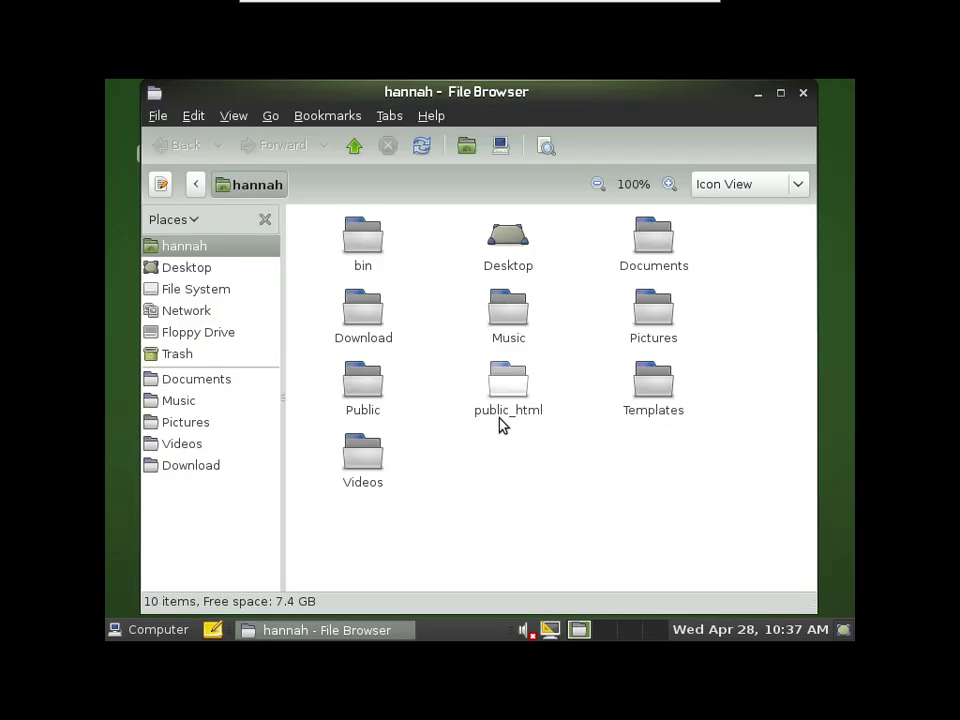
{"action": "left_click", "coordinate": [196, 186]}
{"action": "left_click", "coordinate": [196, 186]}
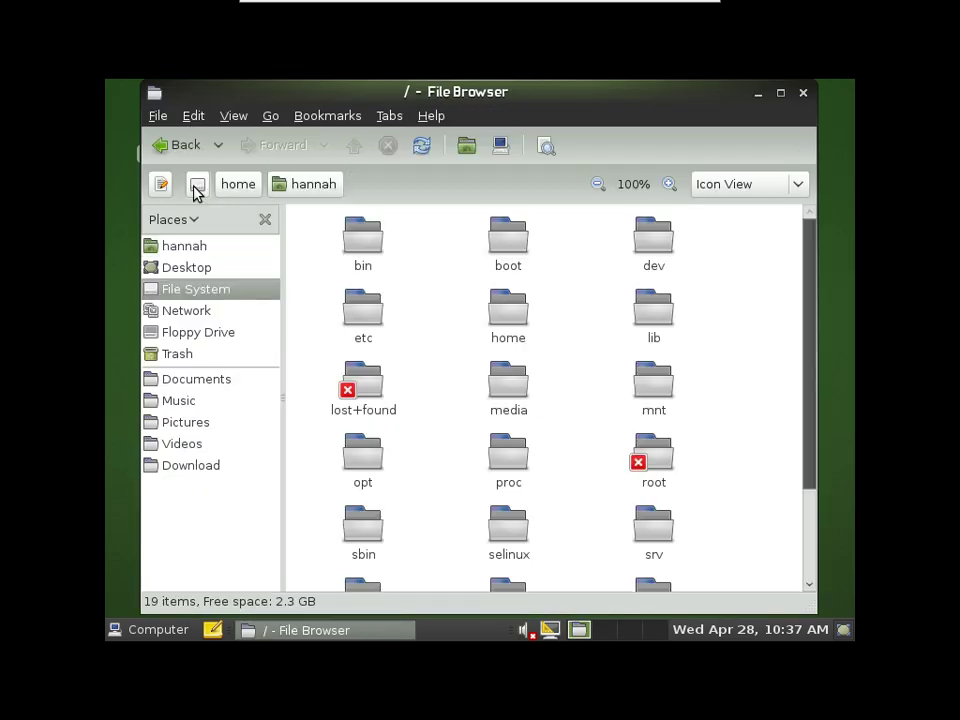
{"action": "scroll", "coordinate": [679, 392], "scroll_direction": "down", "scroll_amount": 3}
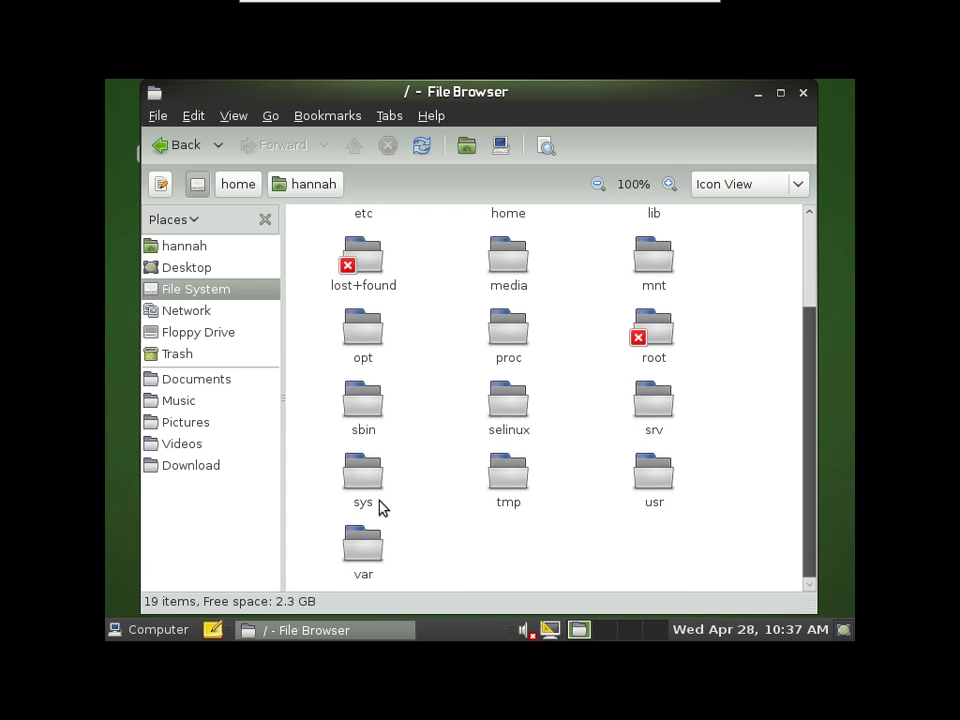
{"action": "double_click", "coordinate": [652, 414]}
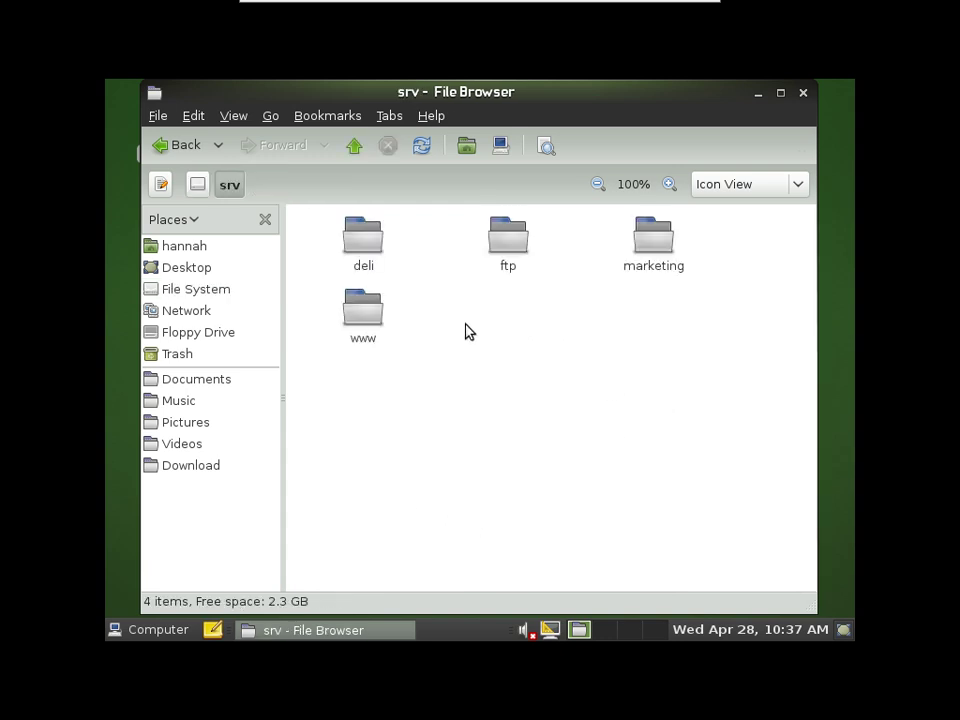
{"action": "double_click", "coordinate": [351, 246]}
- Create an empty file named index.html in the deli folder
{"action": "right_click", "coordinate": [353, 248]}
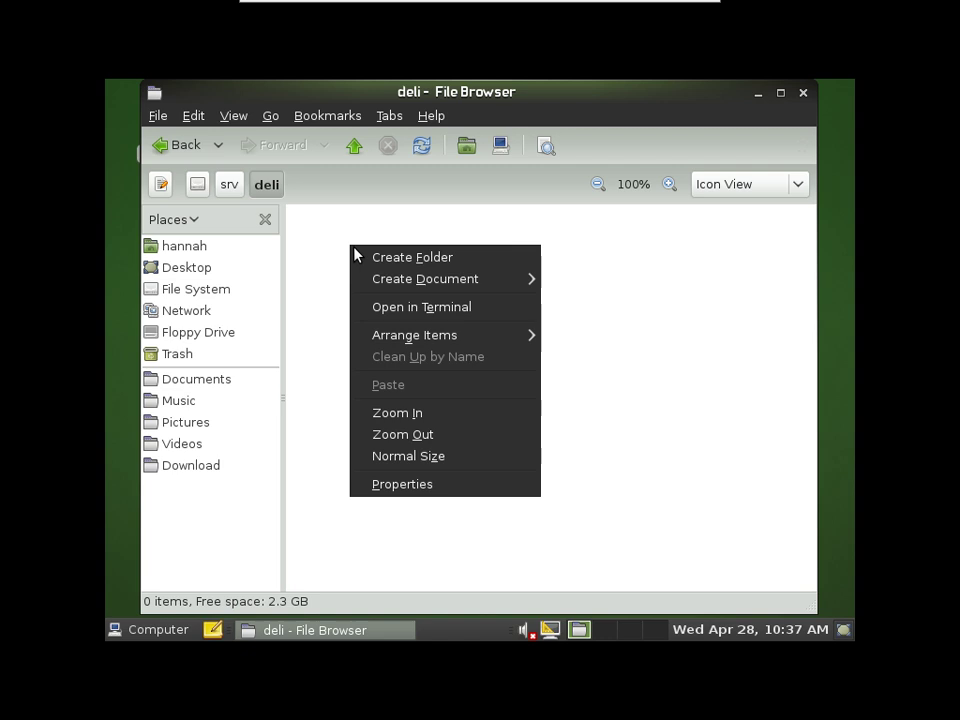
{"action": "mouse_move", "coordinate": [379, 284]}
{"action": "left_click", "coordinate": [598, 308]}
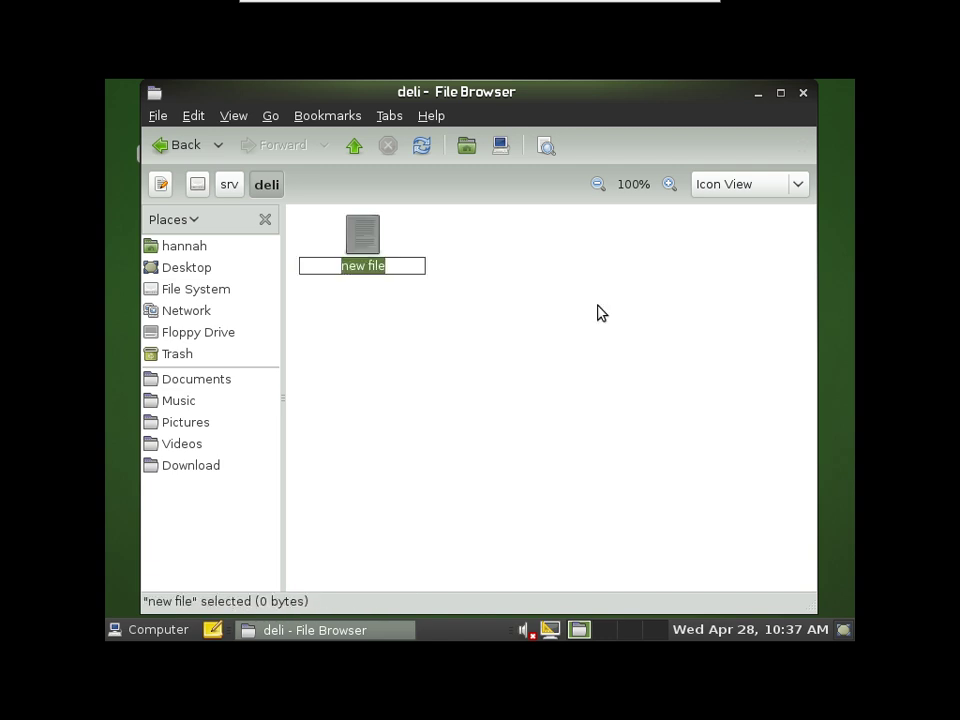
{"action": "type", "text": "inde"}
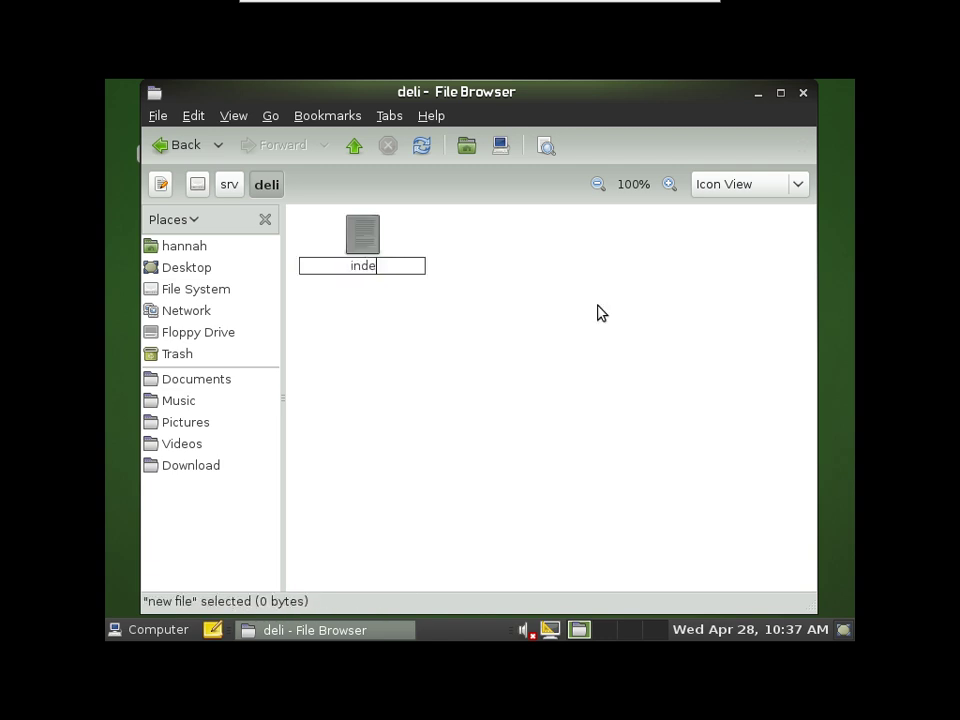
{"action": "type", "text": "x.html"}
{"action": "key", "text": "Return"}
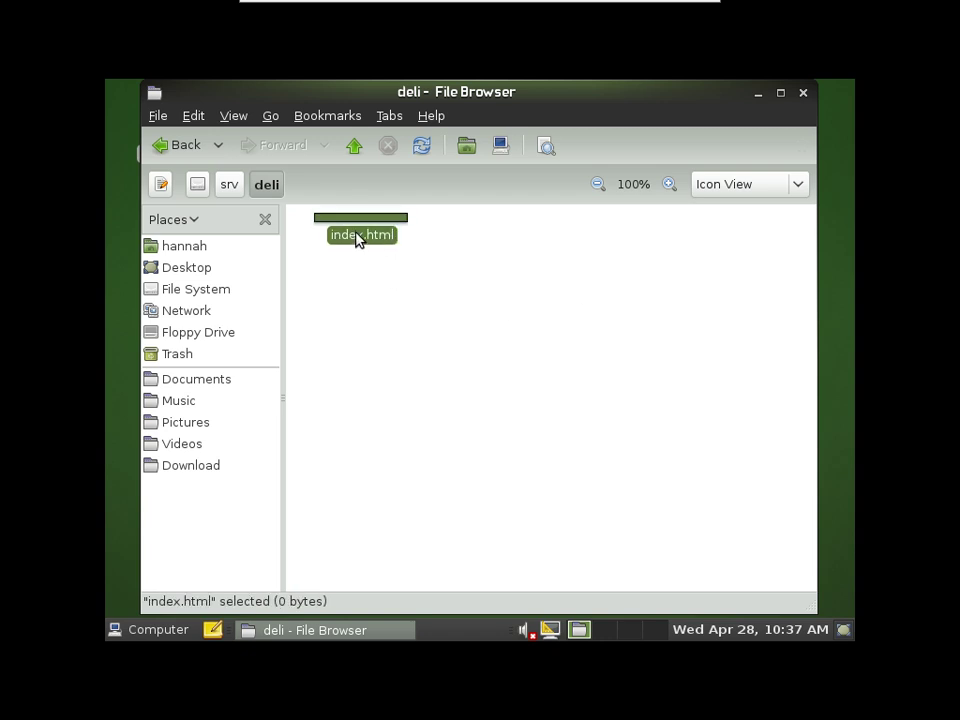
{"action": "right_click", "coordinate": [358, 238]}
- Open index.html in gedit, enter '<h1>Welcome to the Northwoods Deli</h1>', save, and quit
{"action": "left_click", "coordinate": [428, 272]}
{"action": "type", "text": "<"}
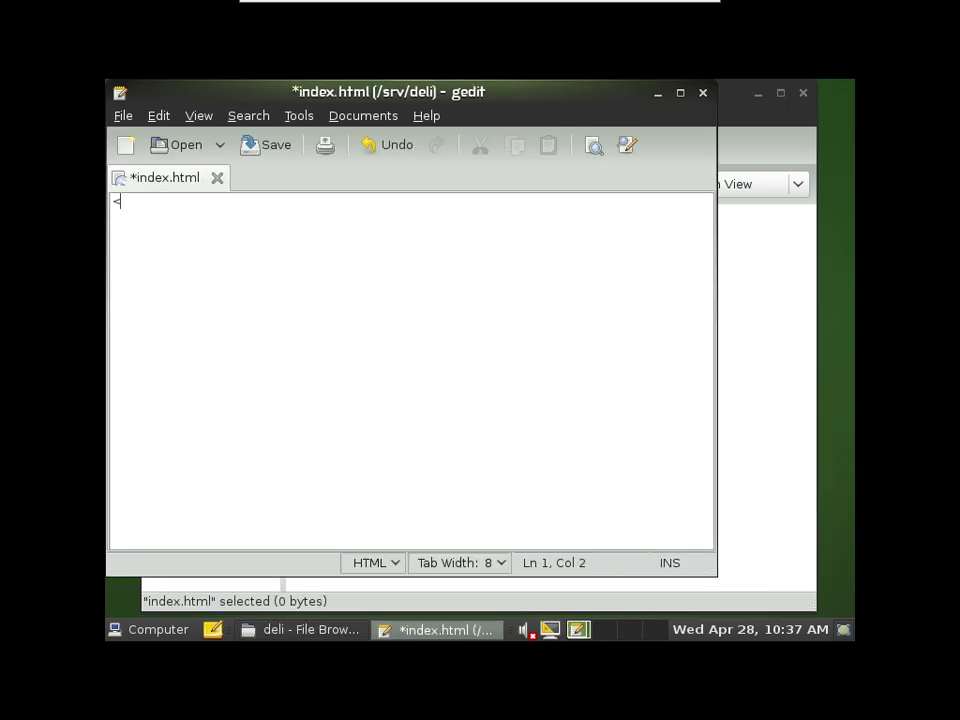
{"action": "type", "text": "h1>Welcome to the Northwoods Deli</h1>"}
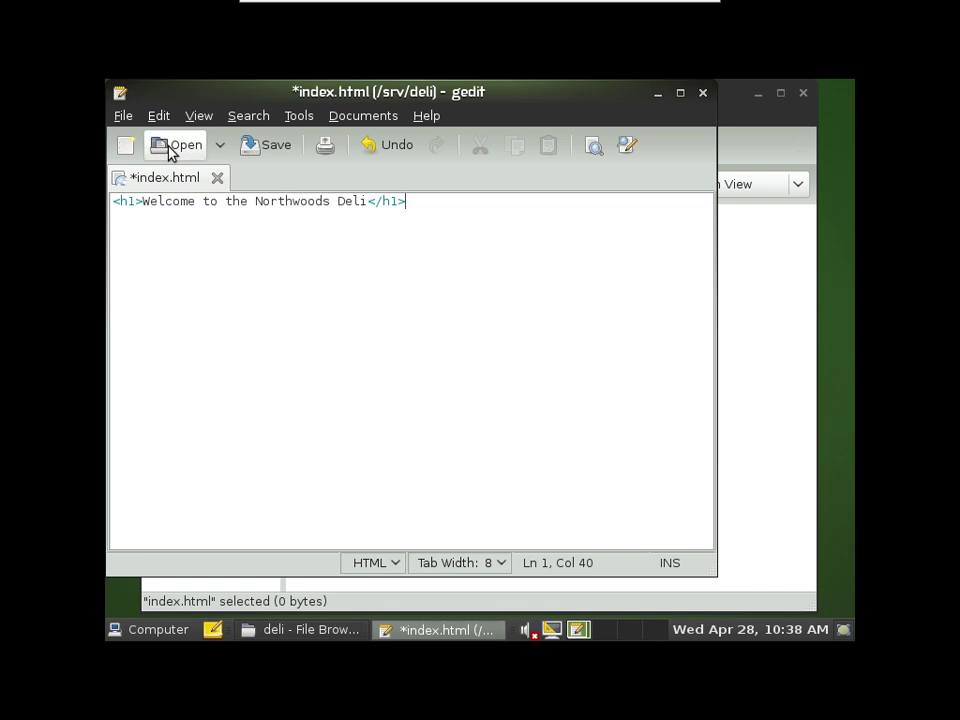
{"action": "left_click", "coordinate": [118, 118]}
{"action": "left_click", "coordinate": [160, 189]}
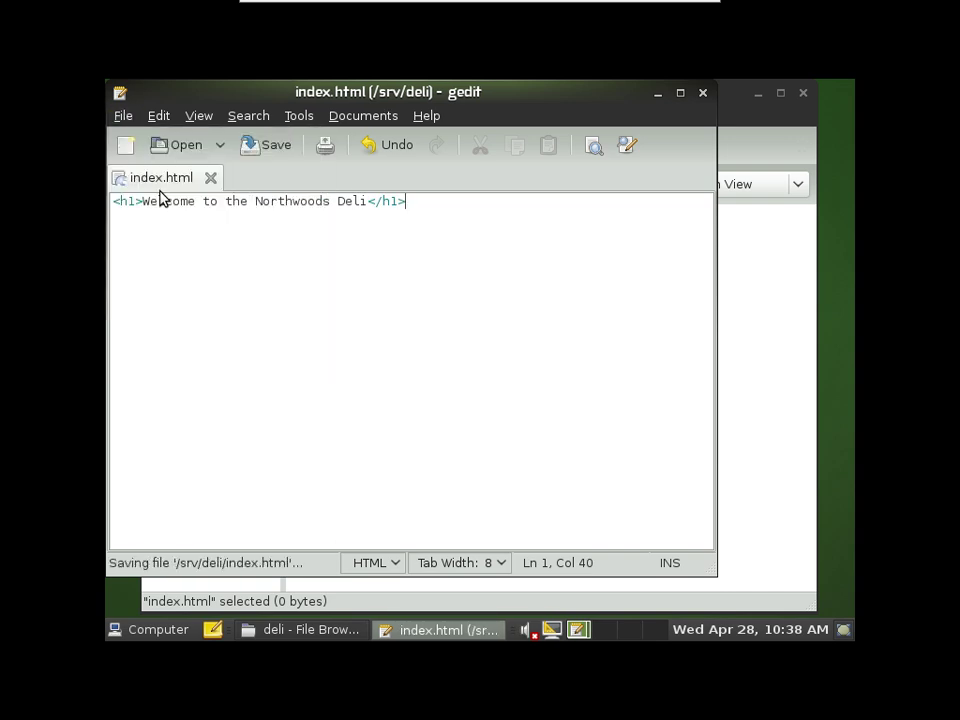
{"action": "left_click", "coordinate": [116, 118]}
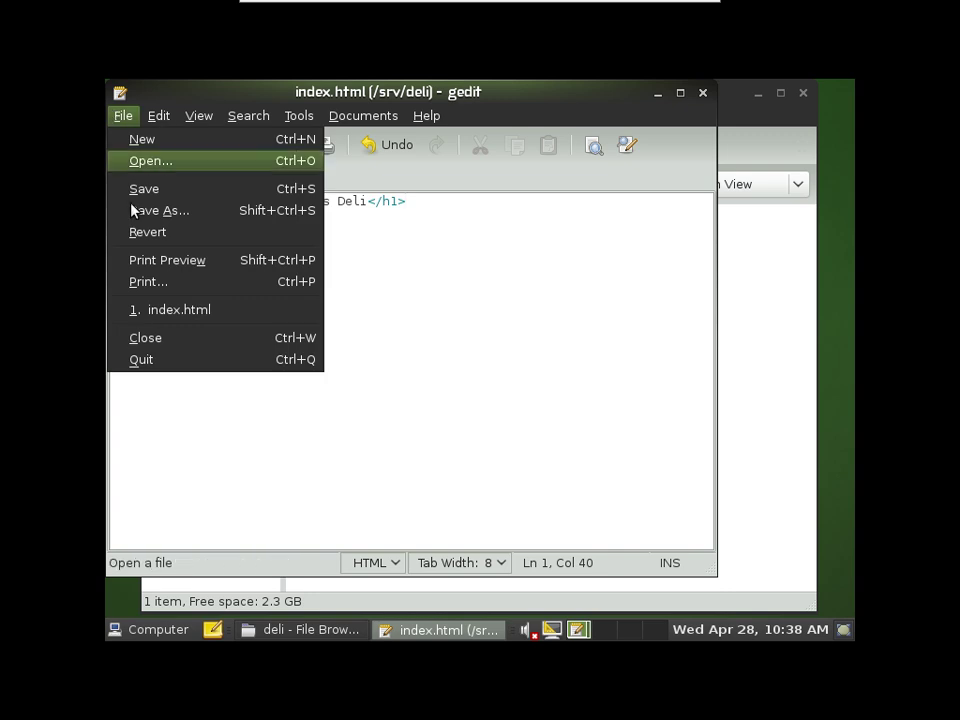
{"action": "left_click", "coordinate": [144, 359]}
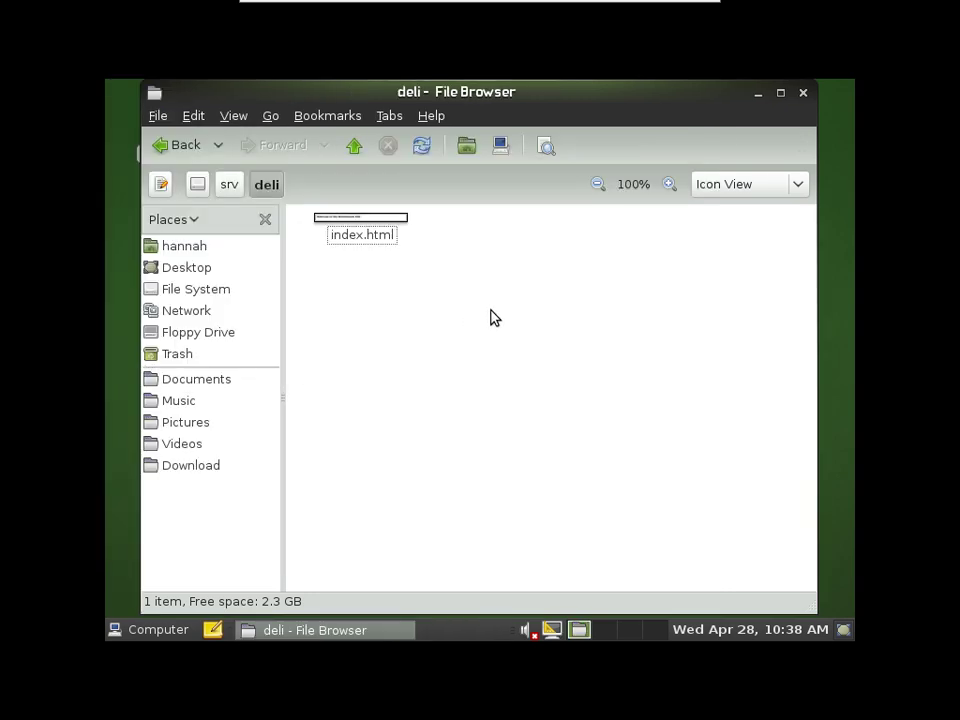
- From the srv folder, confirm deli is owned by root and group Deli can create and delete files
{"action": "left_click", "coordinate": [356, 148]}
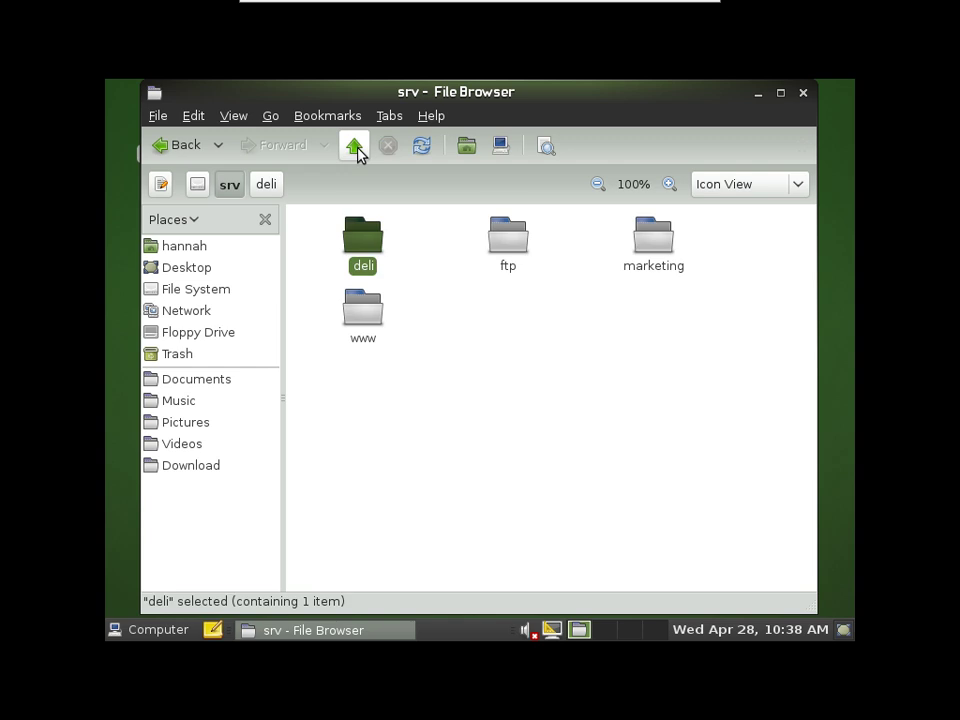
{"action": "right_click", "coordinate": [364, 244]}
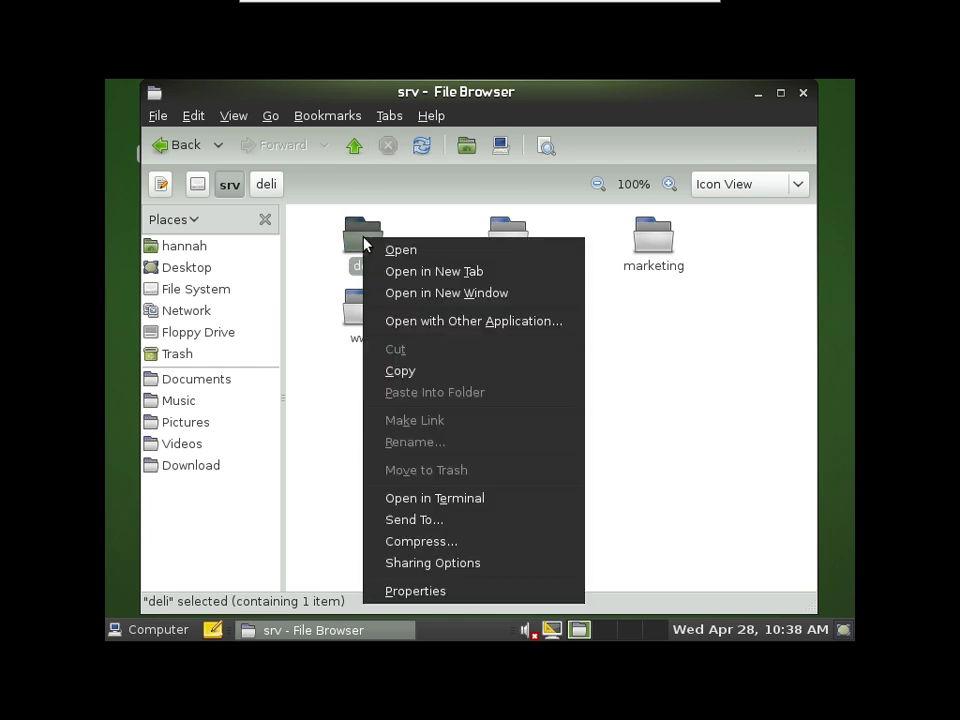
{"action": "left_click", "coordinate": [429, 592]}
{"action": "left_click", "coordinate": [452, 176]}
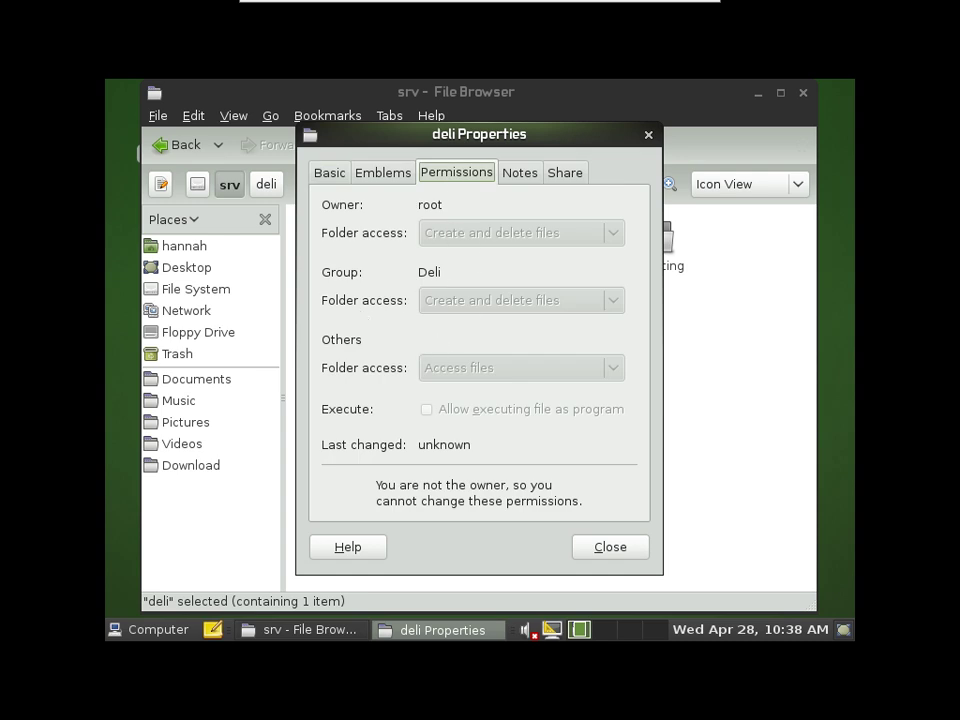
{"action": "left_click", "coordinate": [620, 554]}
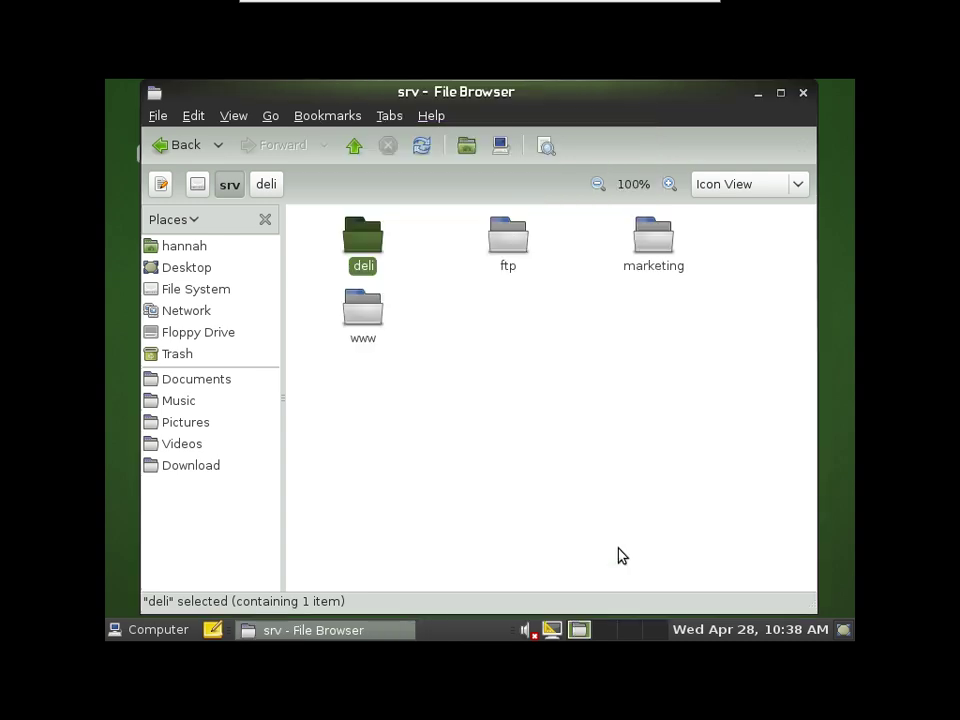
- Launch Firefox and close its first-run welcome tab
{"action": "left_click", "coordinate": [130, 635]}
{"action": "left_click", "coordinate": [165, 388]}
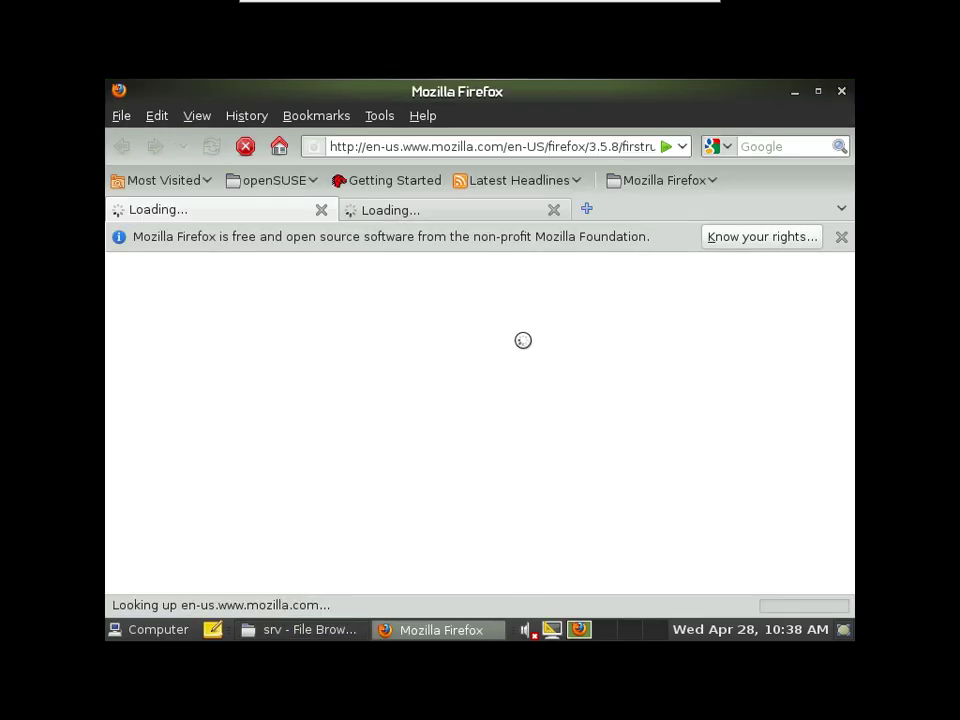
{"action": "left_click", "coordinate": [323, 210]}
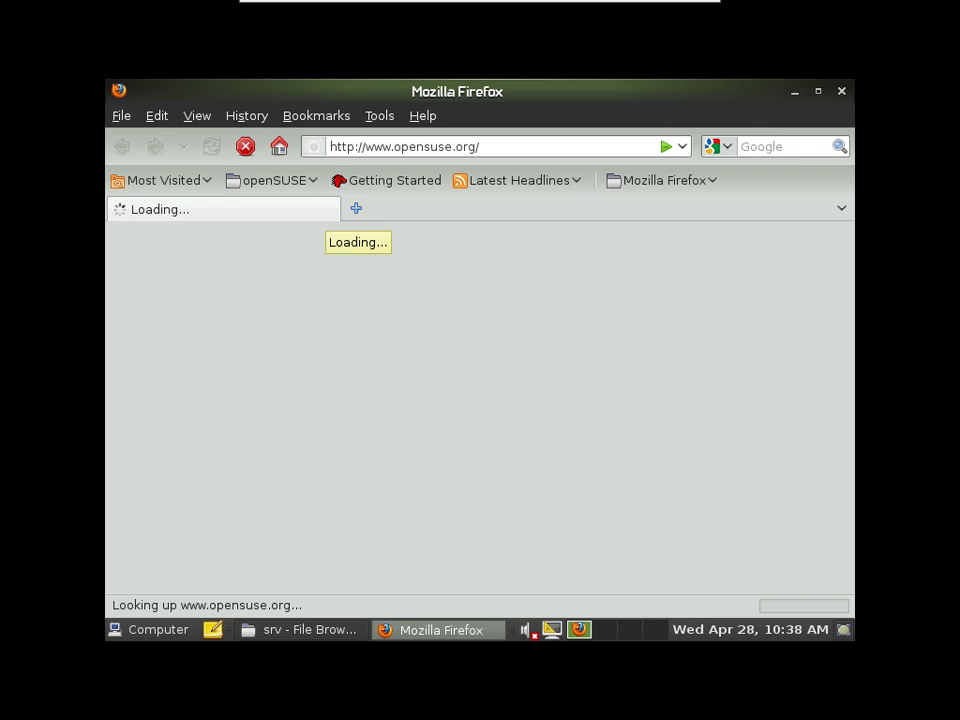
- Load localhost to show the 'Welcome to the Northwoods Deli' page
{"action": "left_click", "coordinate": [245, 146]}
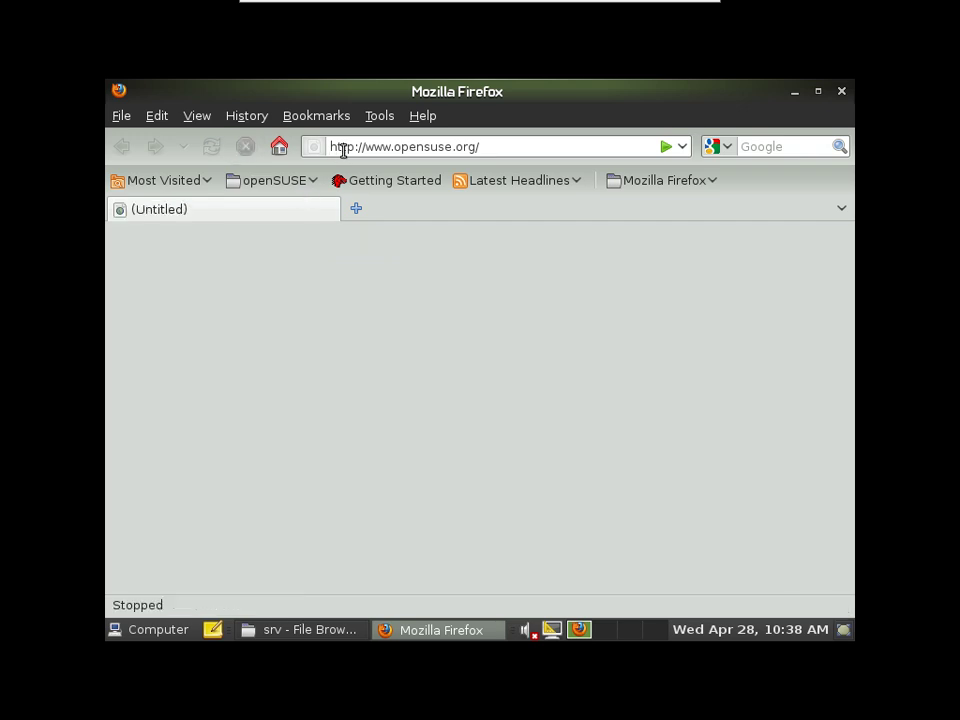
{"action": "left_click_drag", "start_coordinate": [366, 146], "coordinate": [580, 147]}
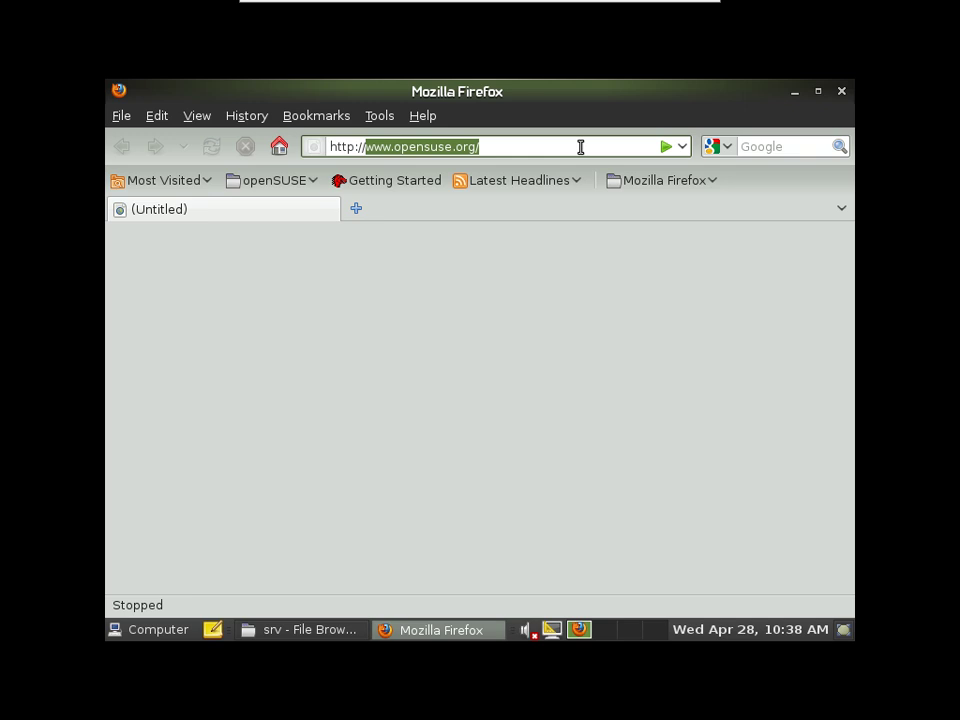
{"action": "type", "text": "localh"}
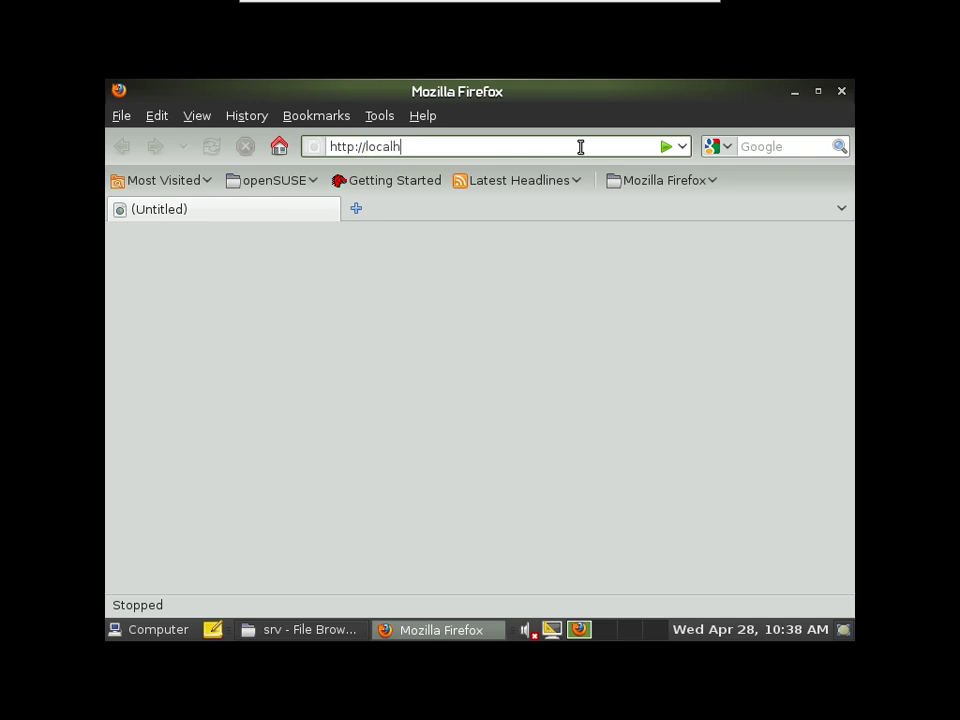
{"action": "type", "text": "ost"}
{"action": "key", "text": "Return"}
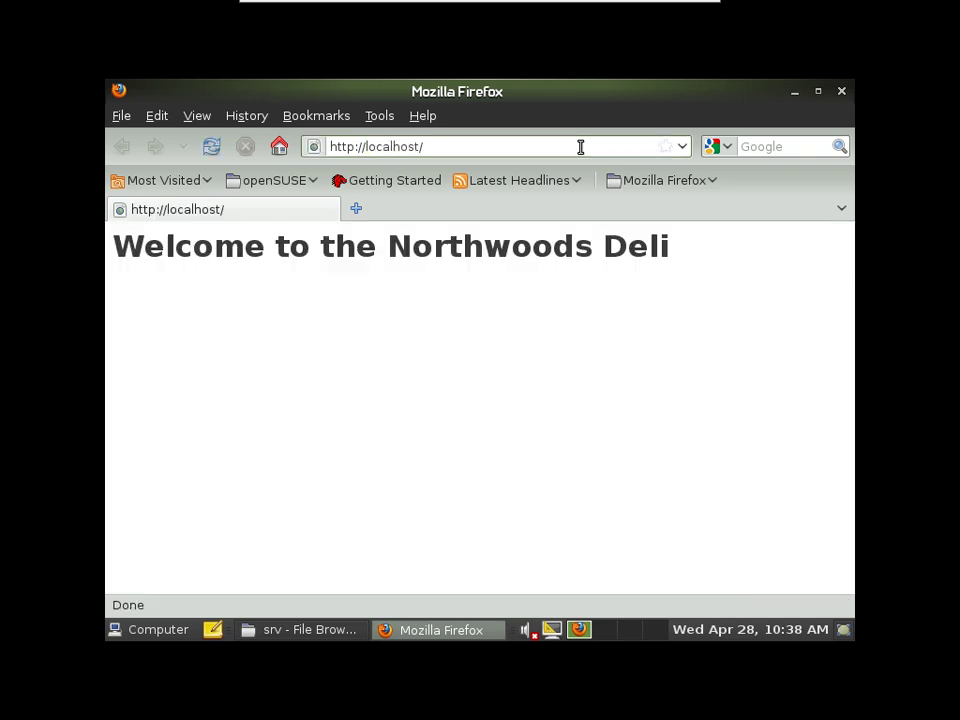